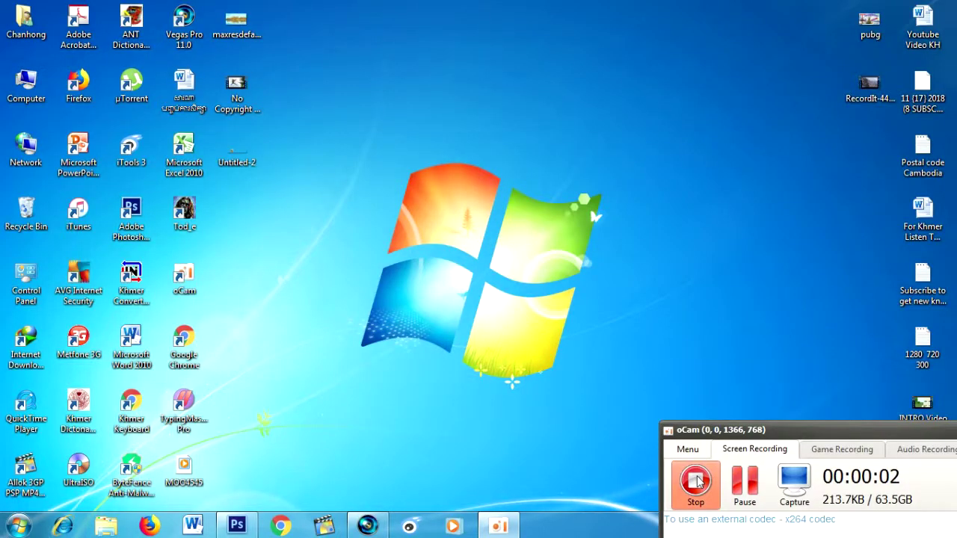
Refresh the desktop repeatedly from its right-click menu
right_click(620, 173)
left_click(665, 210)
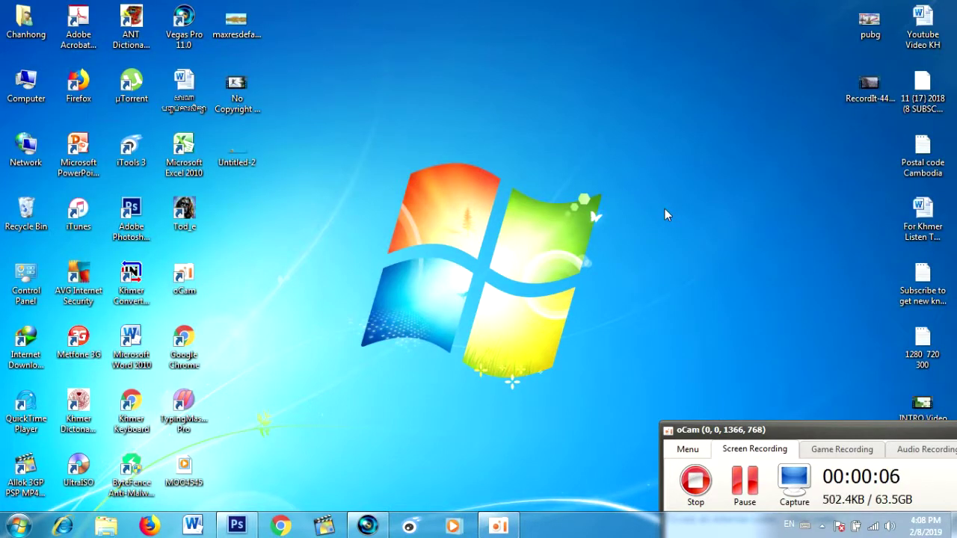
right_click(598, 189)
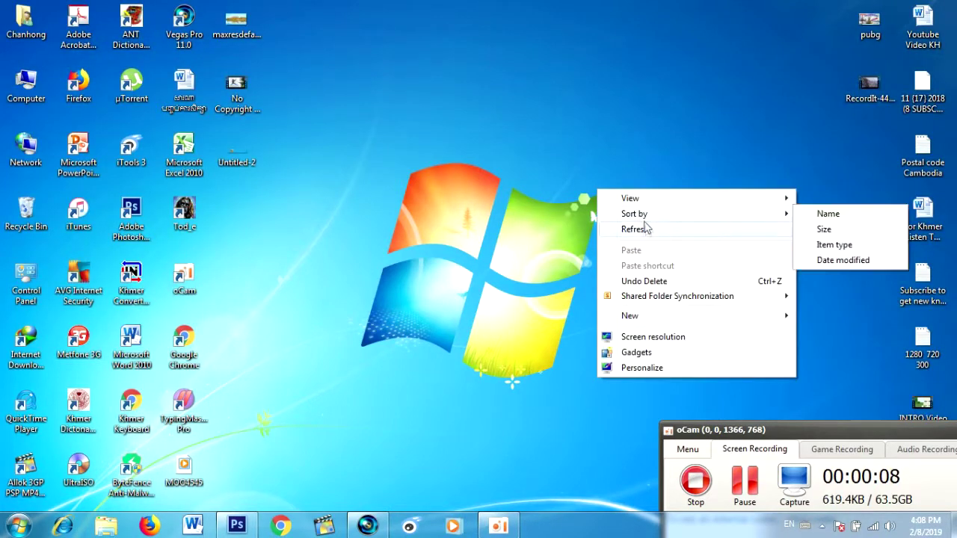
left_click(646, 229)
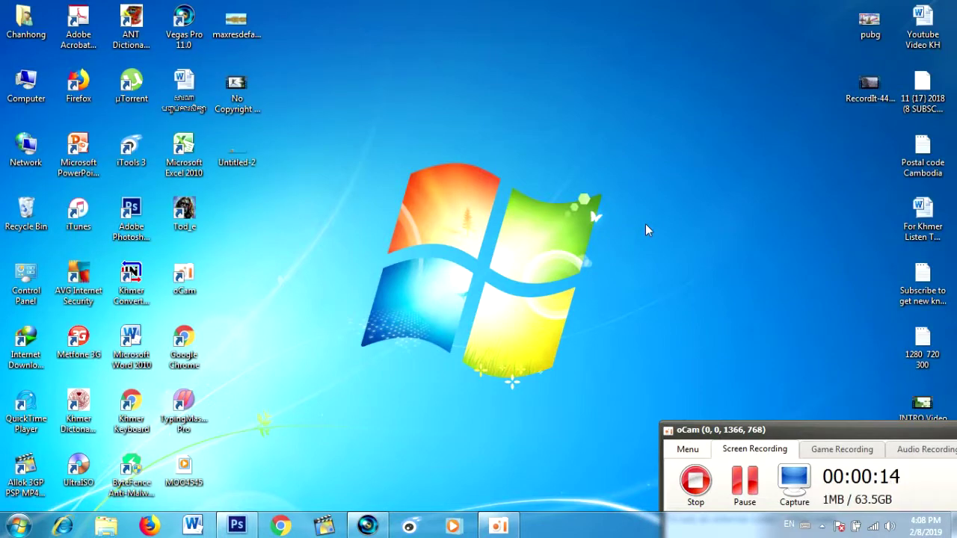
right_click(646, 226)
left_click(682, 266)
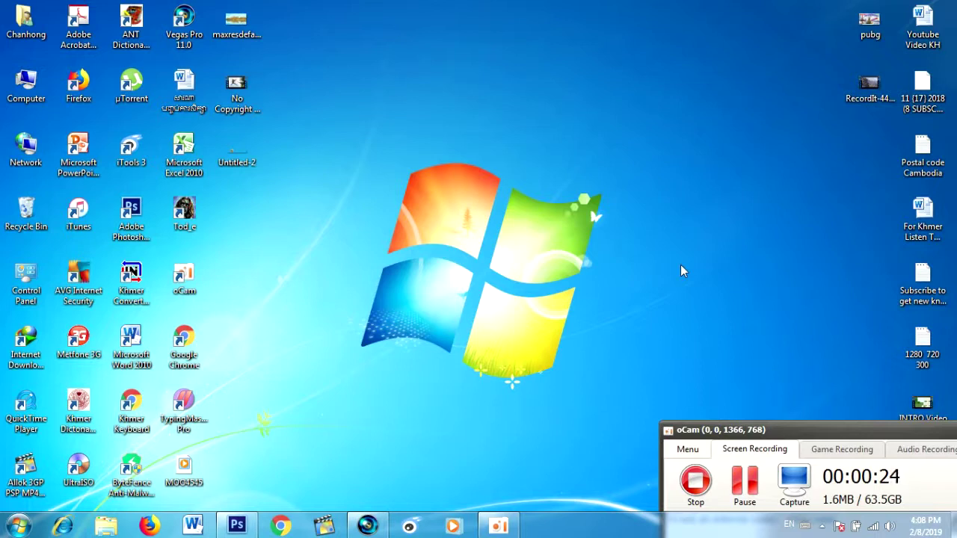
right_click(532, 184)
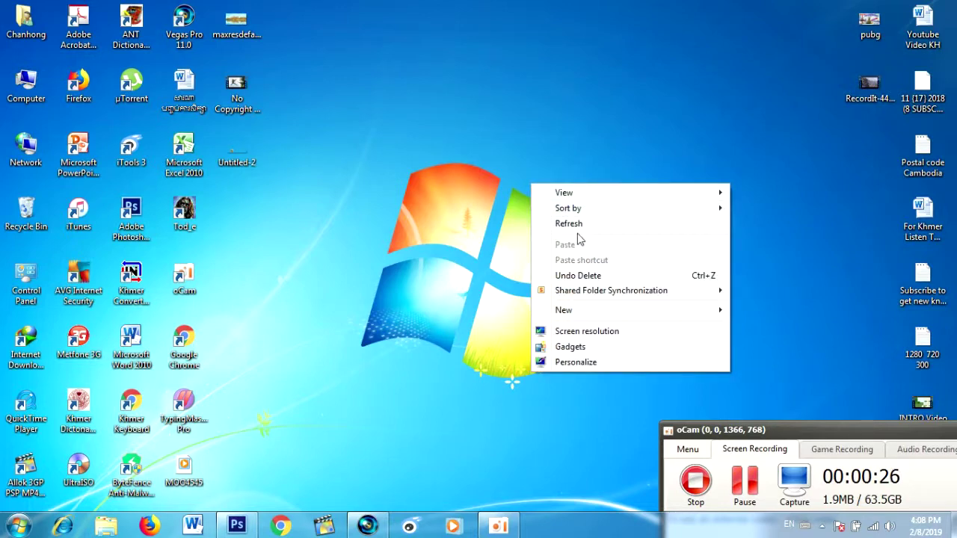
left_click(604, 225)
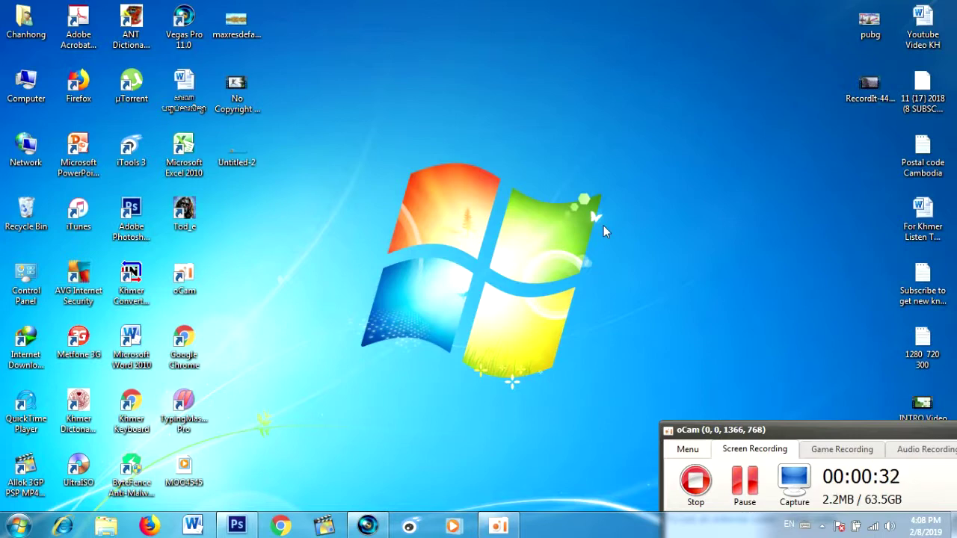
right_click(525, 169)
left_click(577, 209)
right_click(440, 130)
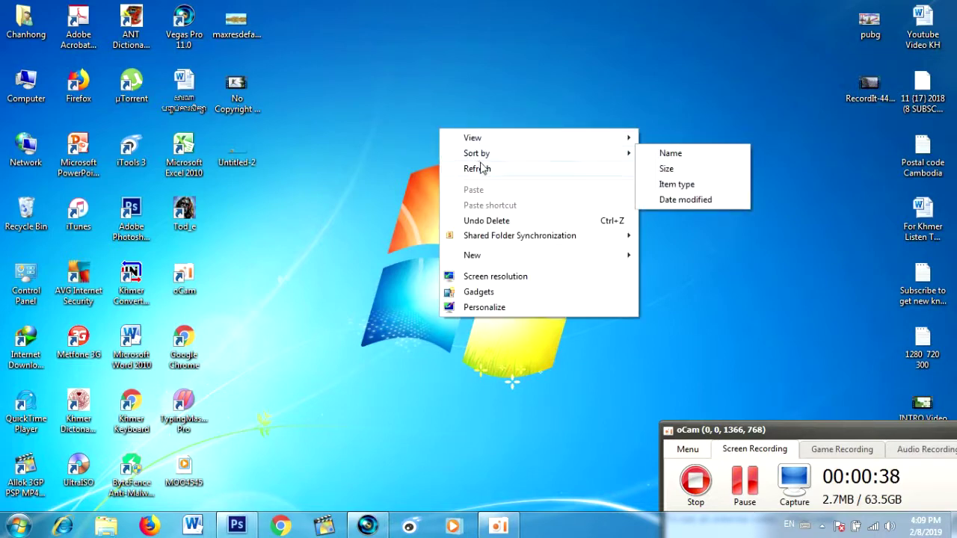
left_click(483, 166)
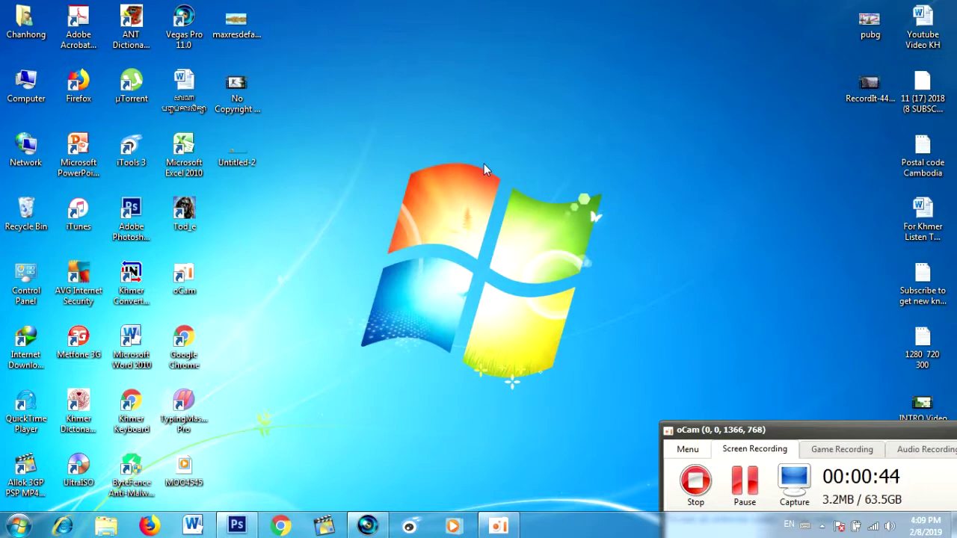
right_click(483, 164)
left_click(526, 204)
right_click(525, 197)
left_click(577, 241)
right_click(448, 131)
mouse_move(550, 157)
left_click(553, 174)
right_click(551, 170)
left_click(638, 214)
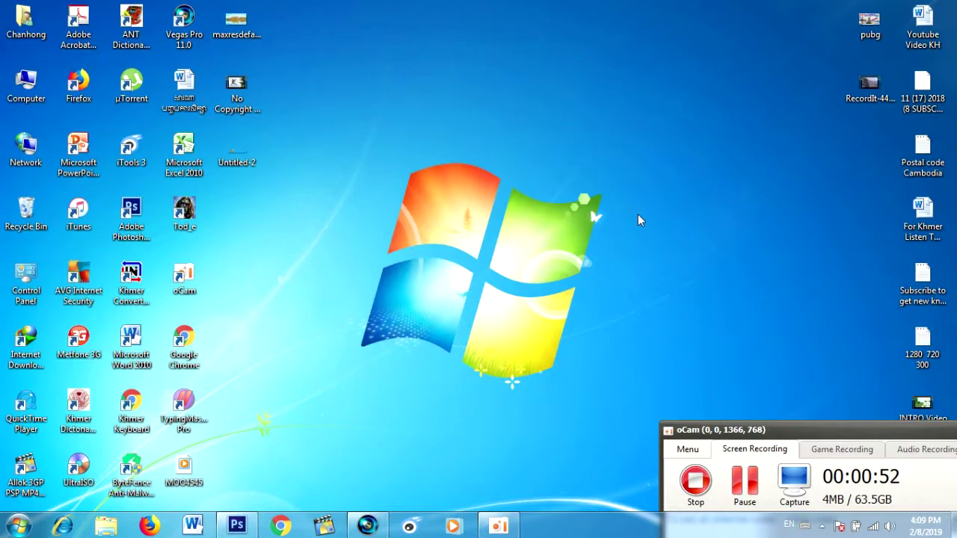
right_click(416, 135)
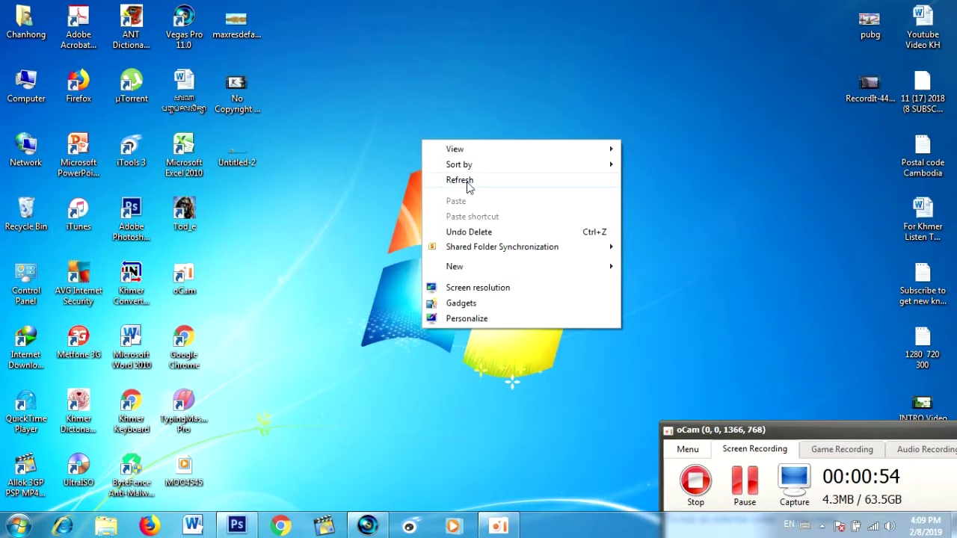
left_click(466, 182)
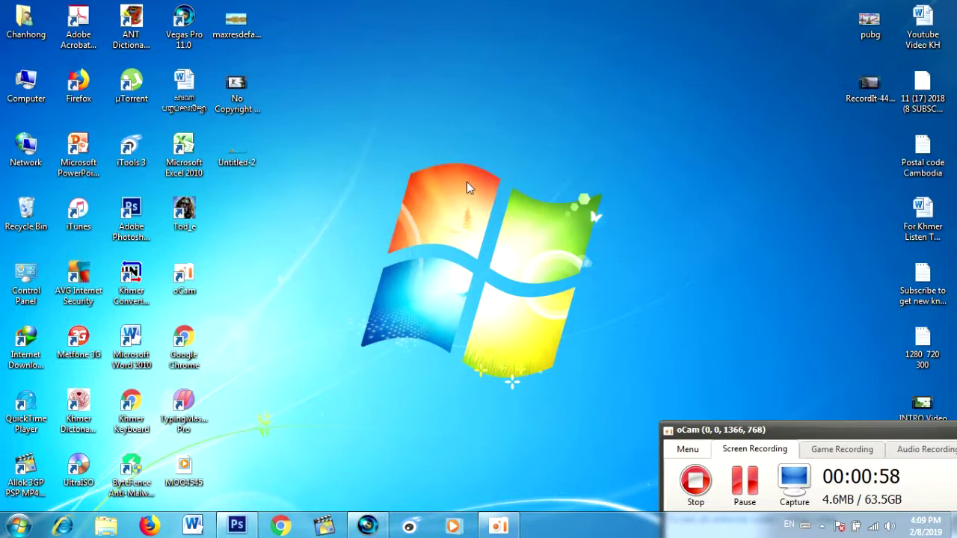
right_click(435, 159)
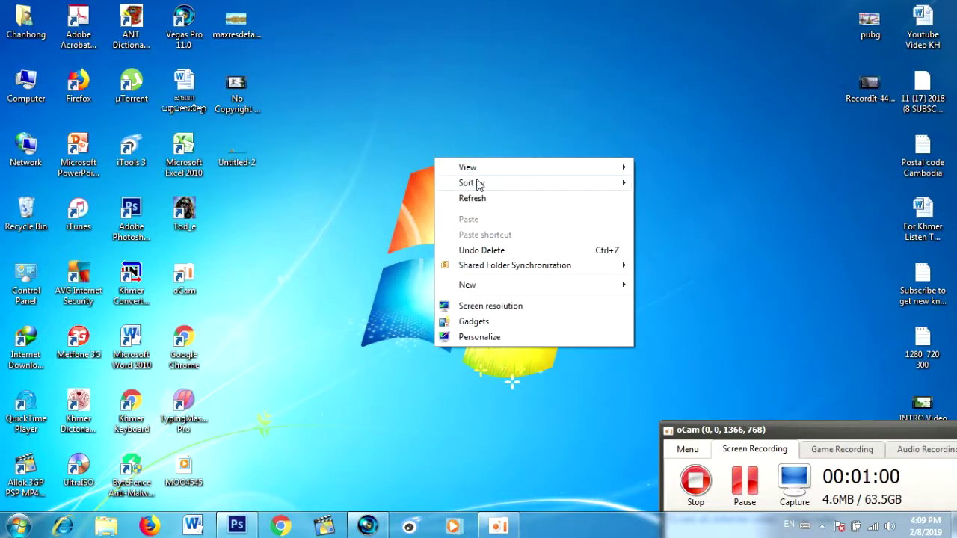
mouse_move(478, 184)
left_click(479, 198)
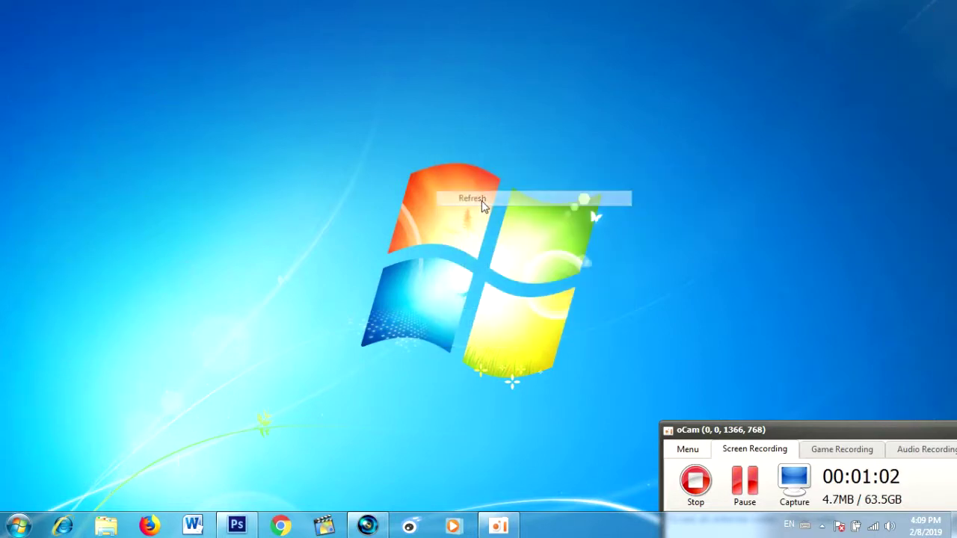
Drag the No Copyright Hip-Hop RnB Music video from the desktop onto the Vegas timeline and preview it
left_click(370, 526)
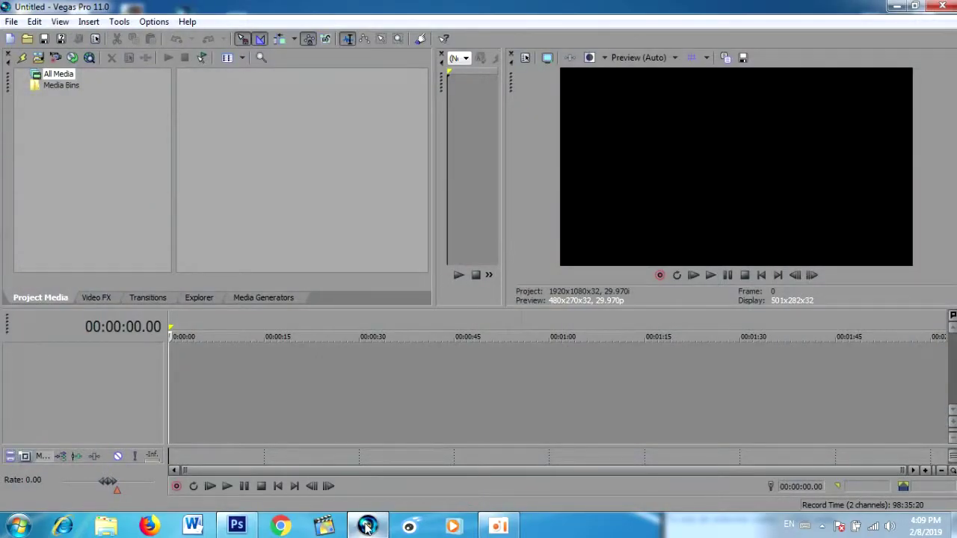
left_click(367, 526)
mouse_move(236, 88)
left_mouse_down()
mouse_move(334, 223)
mouse_move(363, 526)
mouse_move(259, 417)
left_mouse_up()
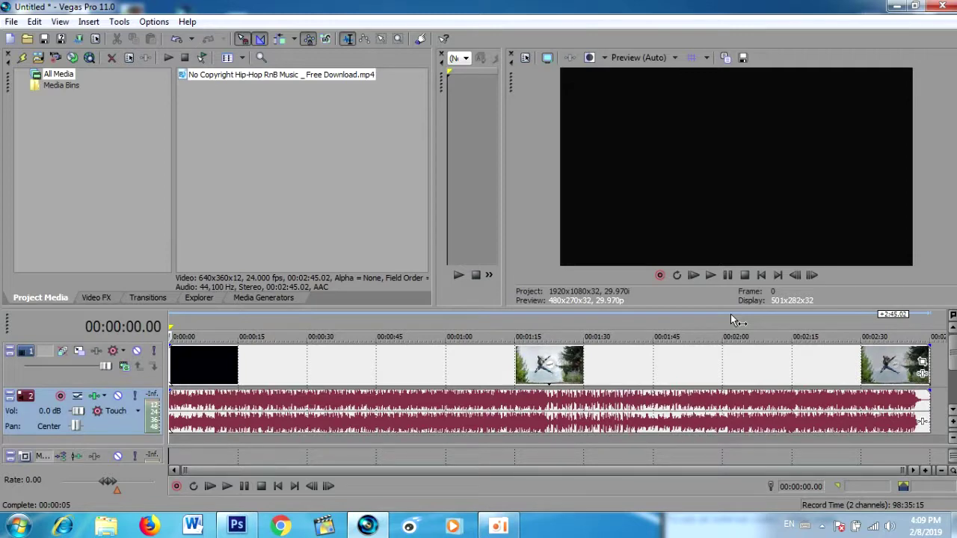
left_click(607, 379)
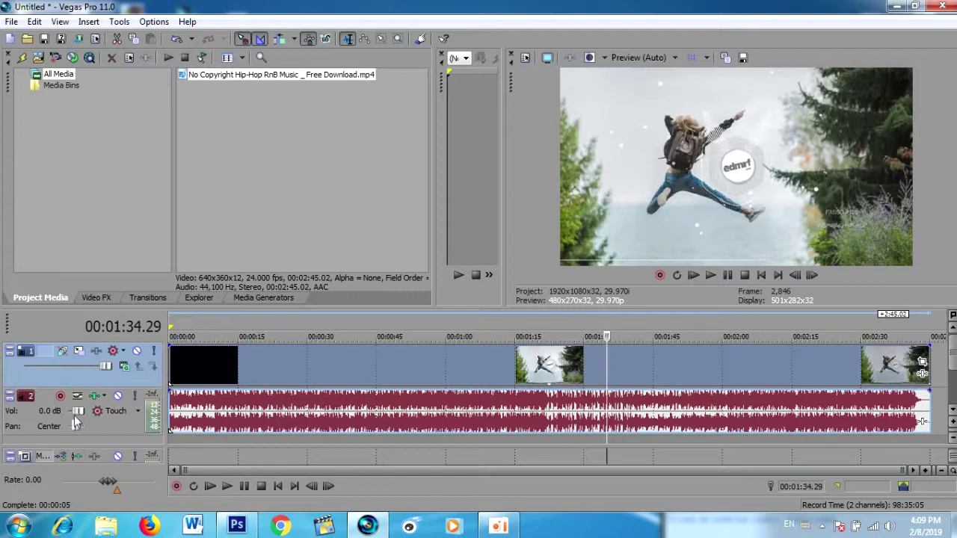
Delete the video track and move the music to start at the timeline beginning
right_click(111, 375)
left_click(156, 240)
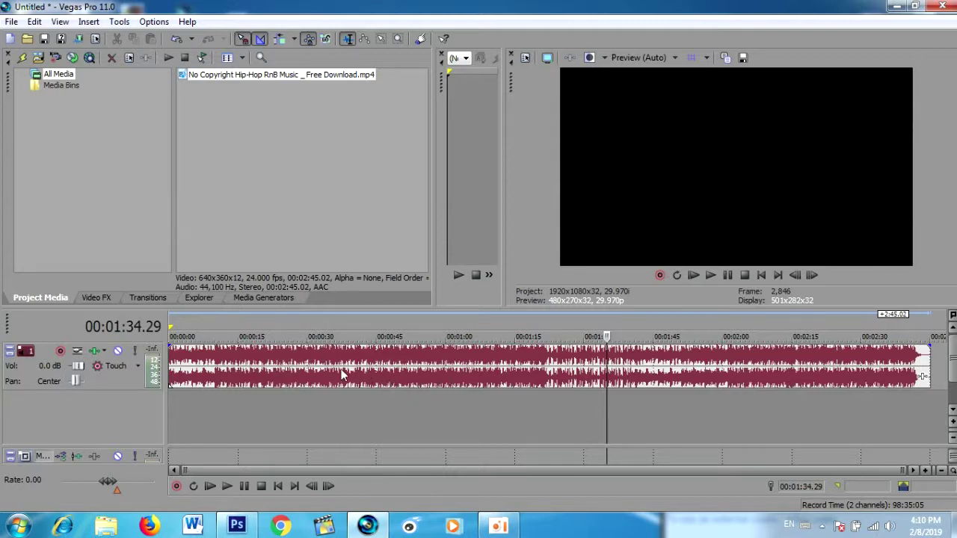
left_click(317, 366)
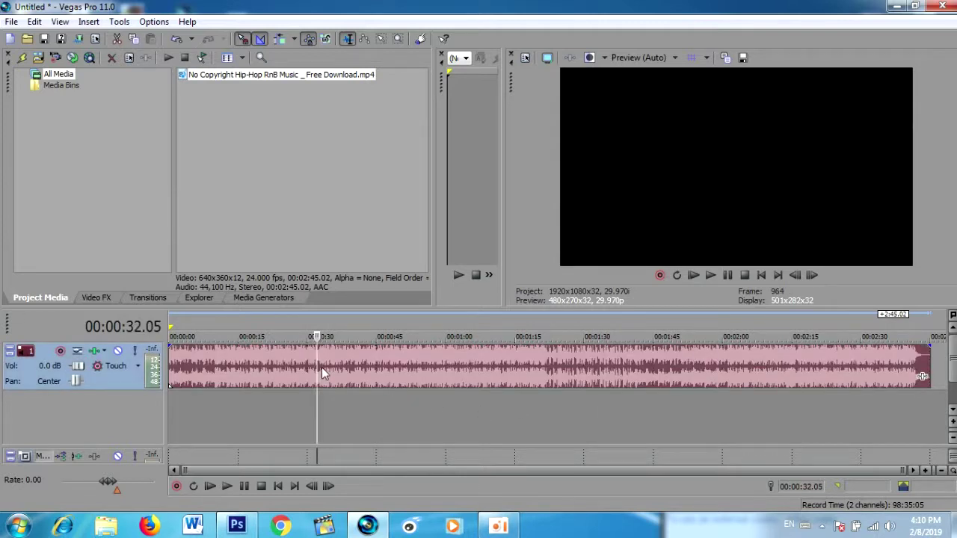
left_click(360, 370)
left_click(530, 377)
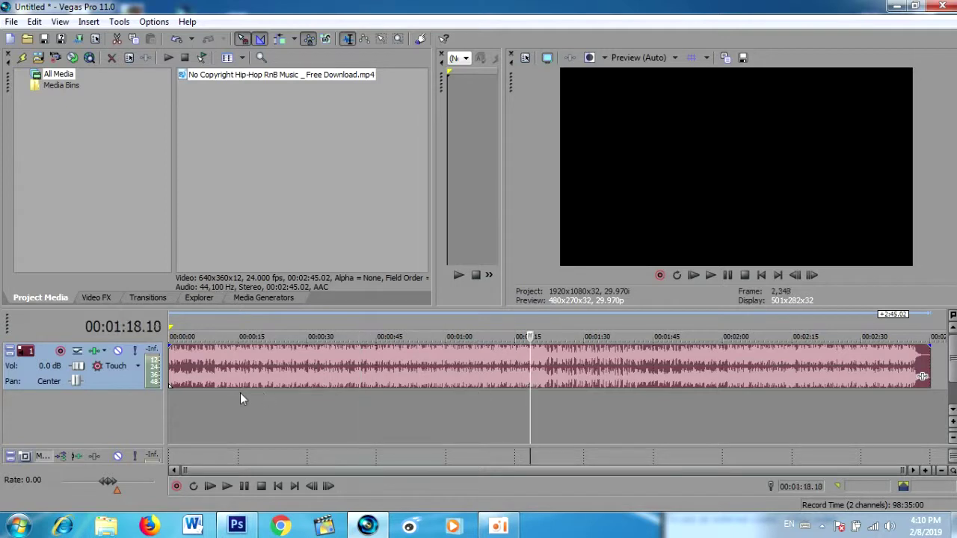
left_click(300, 366)
left_click(326, 366)
left_click(284, 371)
left_click(326, 374)
left_click(445, 378)
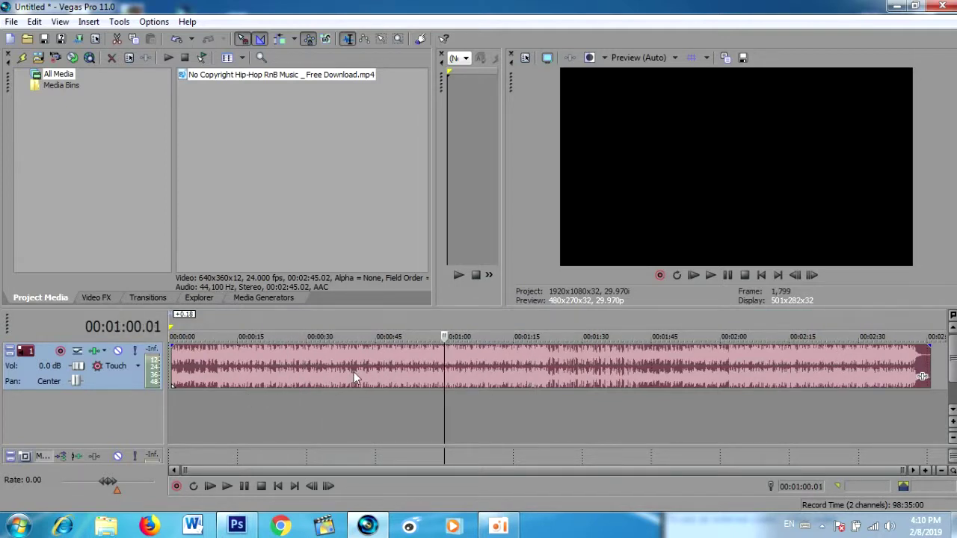
left_click_drag(353, 372, 326, 366)
Split the music at 00:00:33.15 and delete the trailing part
left_click(322, 362)
key("s")
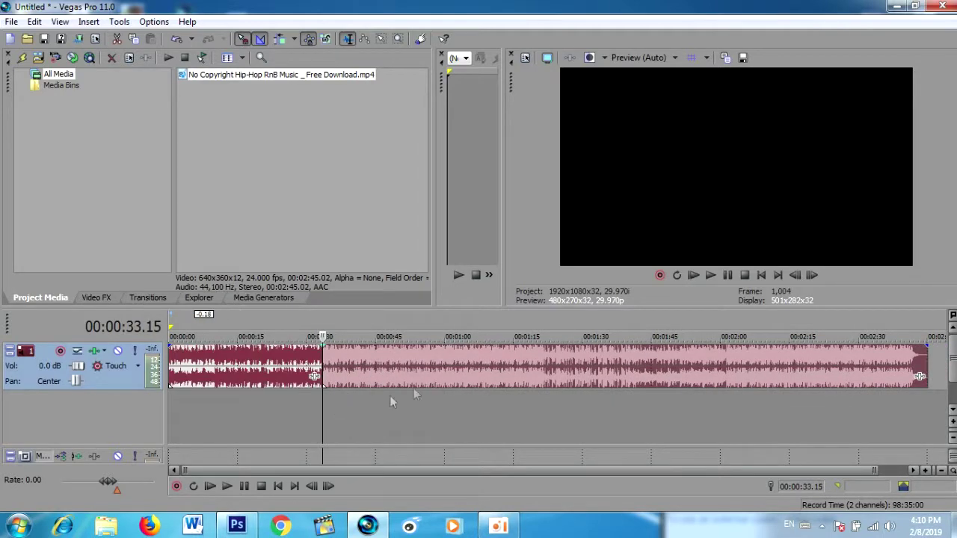
mouse_move(393, 377)
left_mouse_down()
mouse_move(429, 385)
mouse_move(441, 371)
left_mouse_up()
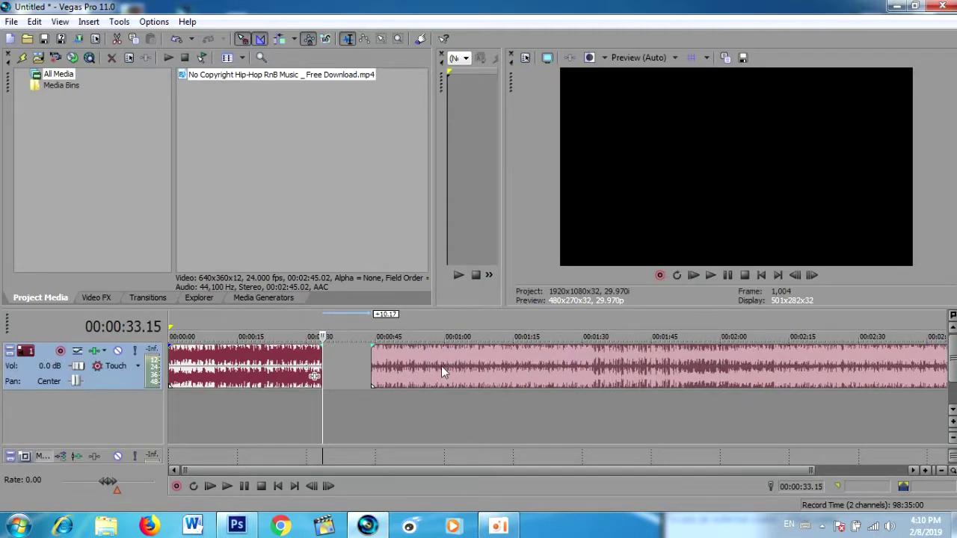
right_click(441, 366)
left_click(471, 306)
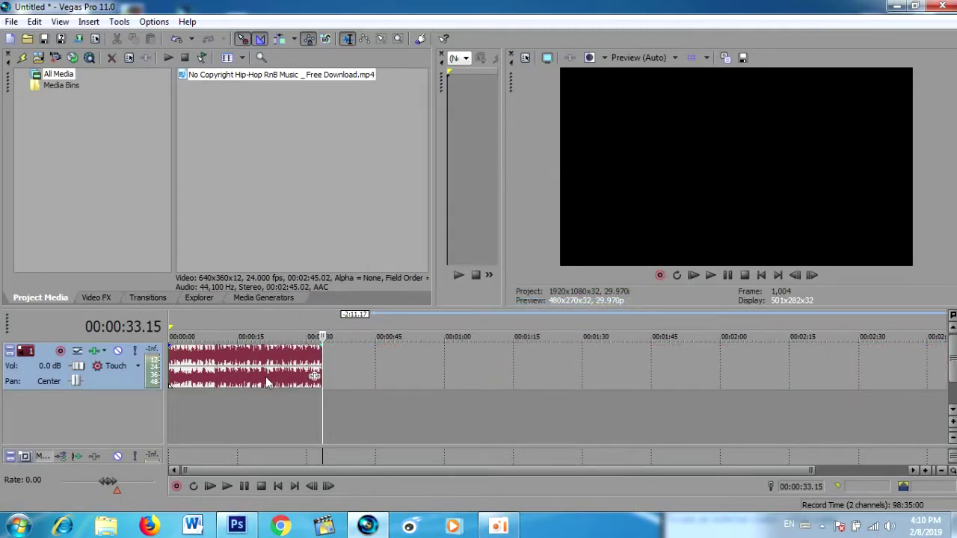
left_click(366, 526)
Place maxresdefault.jpg on the video track, stretched across the 33-second music
right_click(412, 196)
left_click(471, 237)
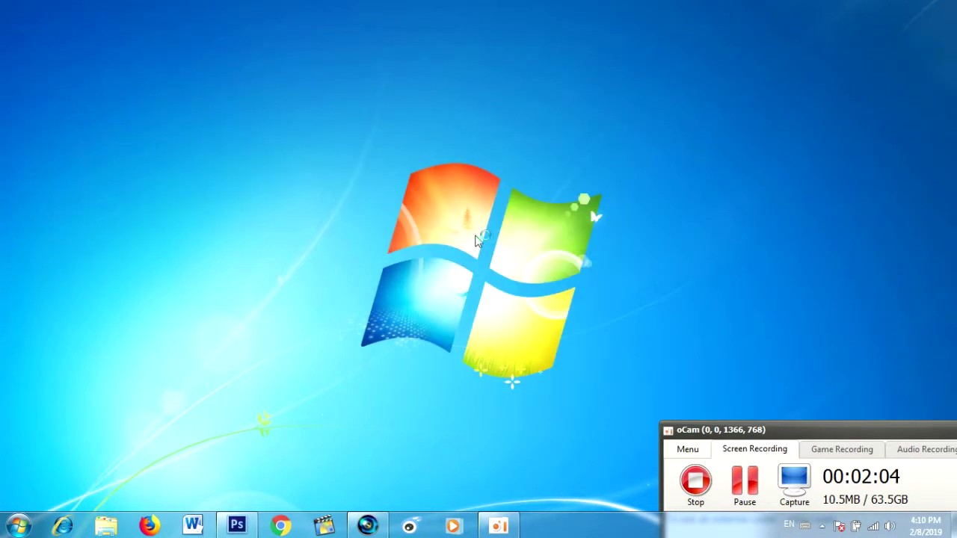
right_click(468, 228)
left_click(535, 267)
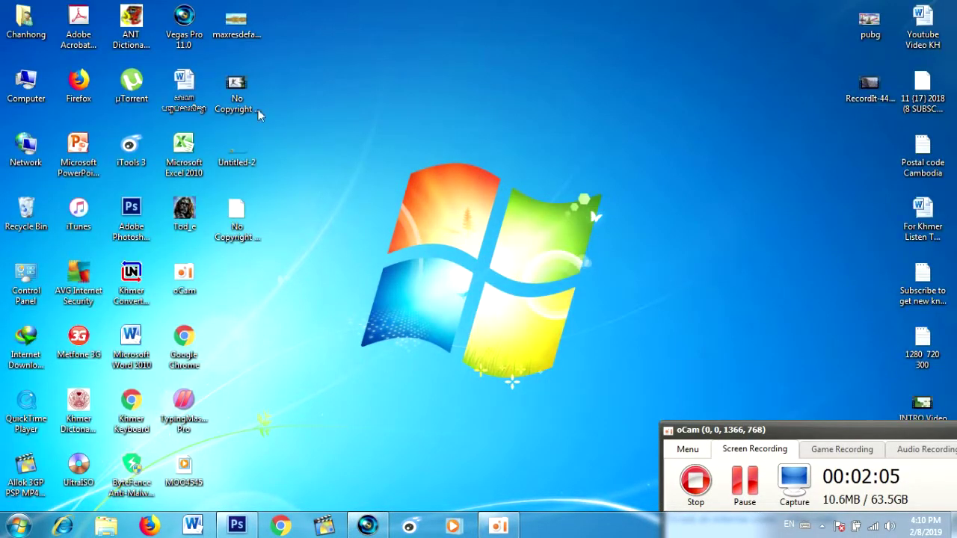
left_click(234, 21)
left_click_drag(231, 21, 376, 528)
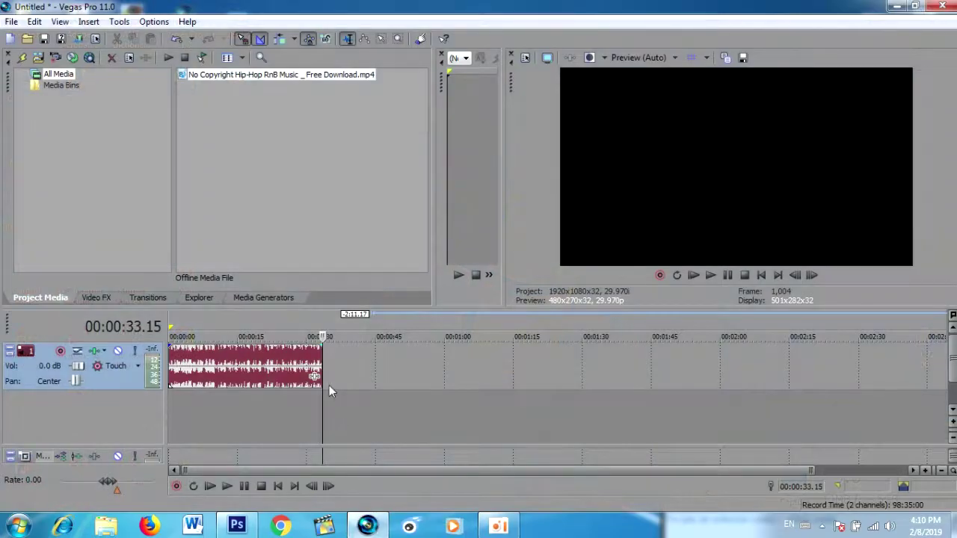
mouse_move(376, 528)
left_mouse_down()
mouse_move(279, 360)
mouse_move(170, 360)
left_mouse_up()
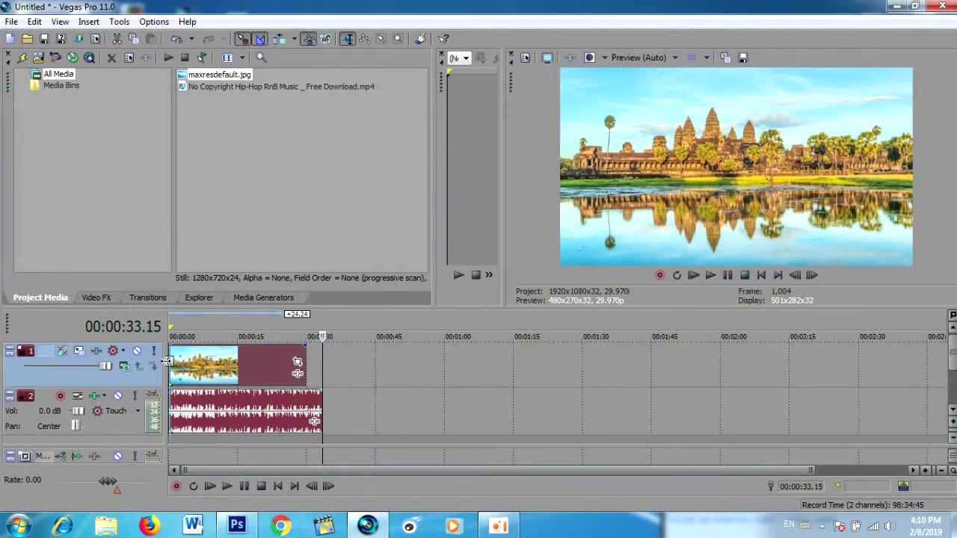
left_click_drag(305, 356, 321, 352)
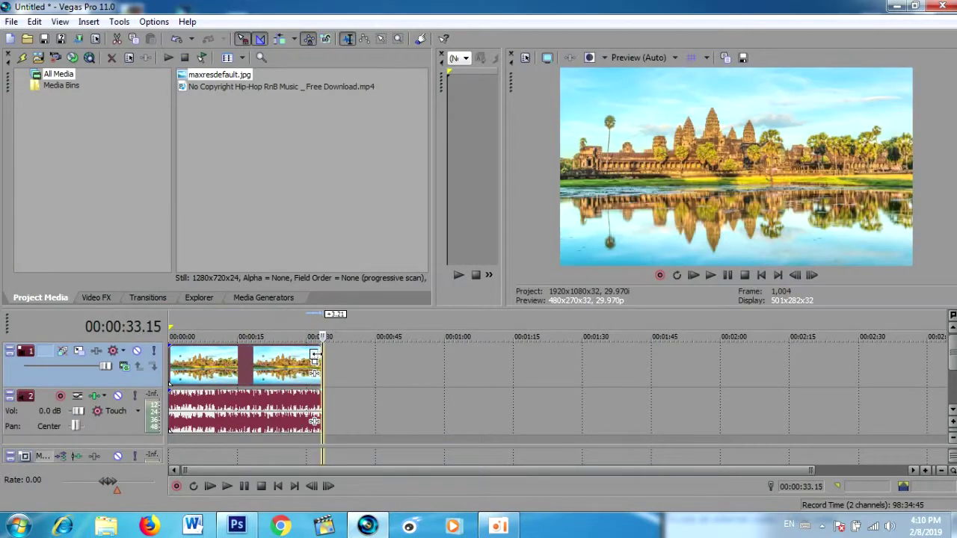
Insert a new empty video track at the top of the track list
right_click(353, 373)
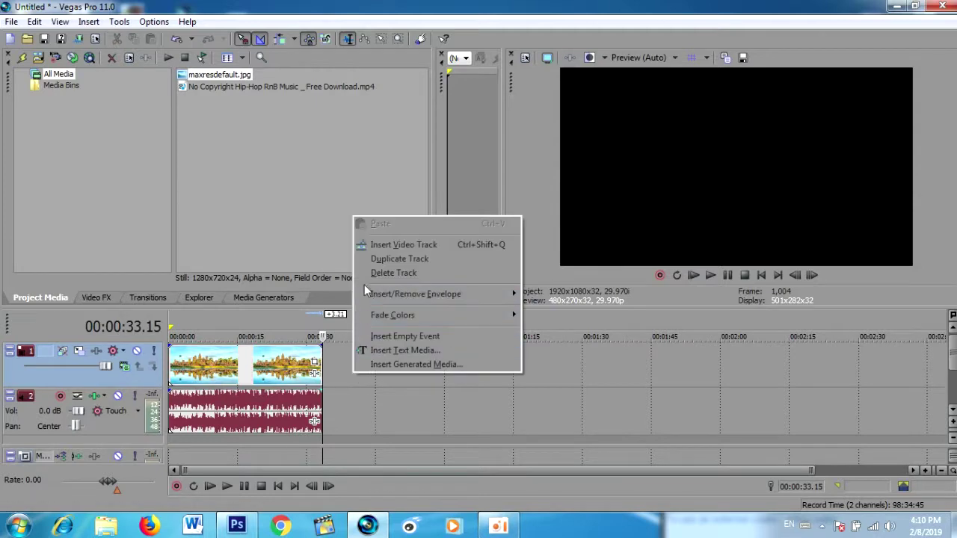
left_click(380, 246)
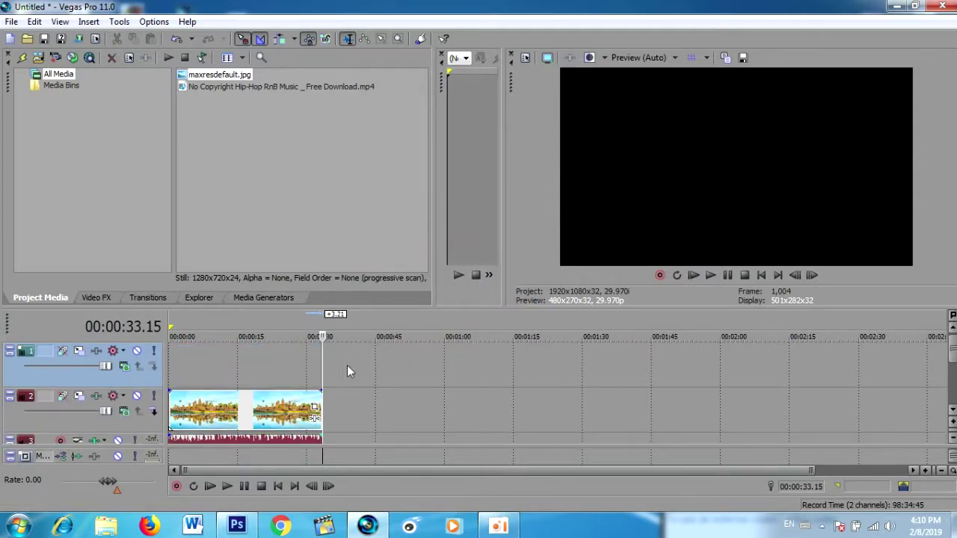
left_click(368, 527)
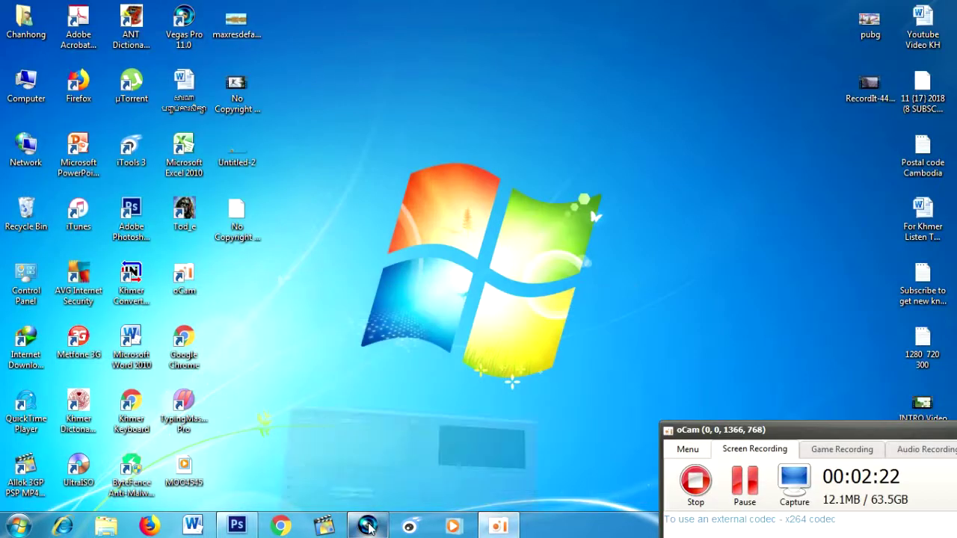
Refresh the desktop, check the Untitled-2 logo design, then minimize it
right_click(364, 143)
left_click(434, 184)
right_click(496, 192)
left_click(562, 231)
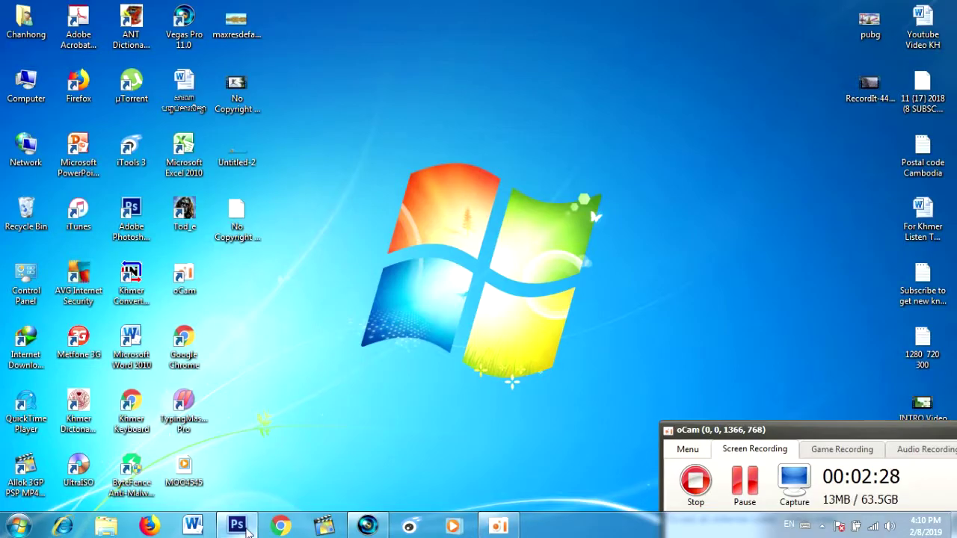
left_click(237, 527)
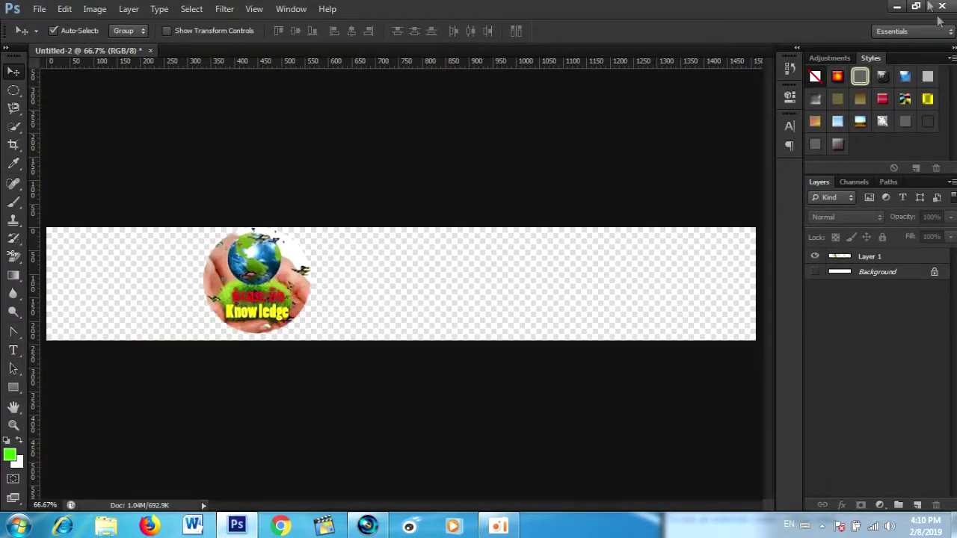
left_click(896, 6)
Refresh the desktop a few more times and start dragging Untitled-2 toward Vegas
right_click(598, 144)
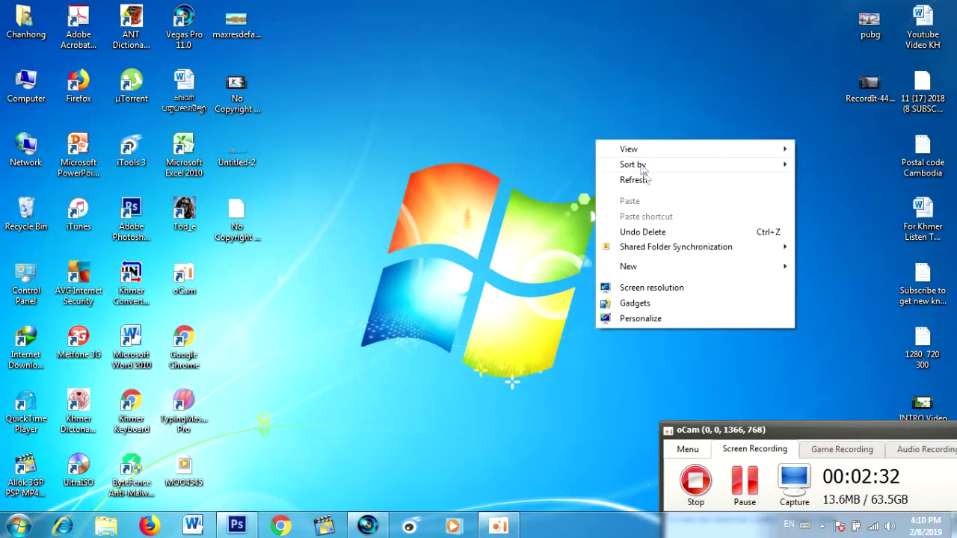
left_click(643, 179)
right_click(340, 220)
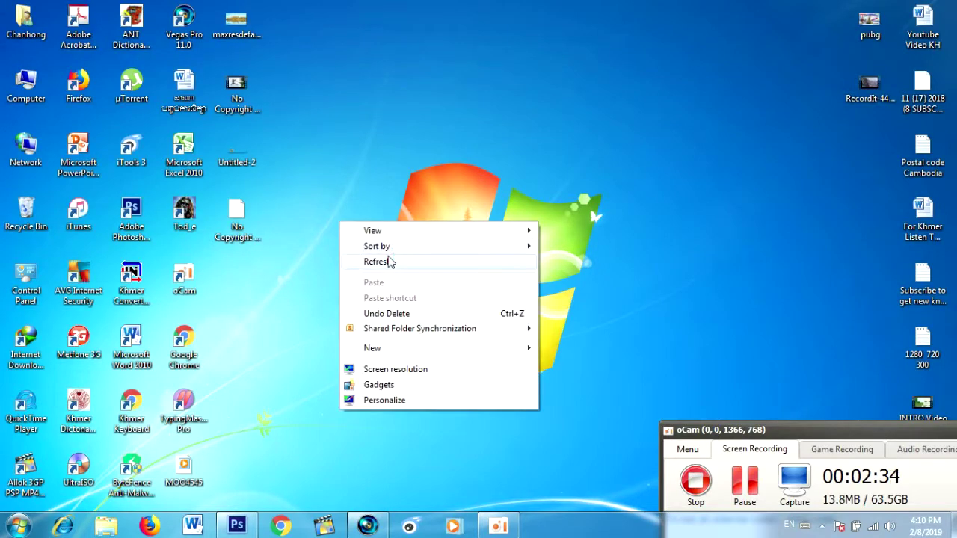
left_click(389, 260)
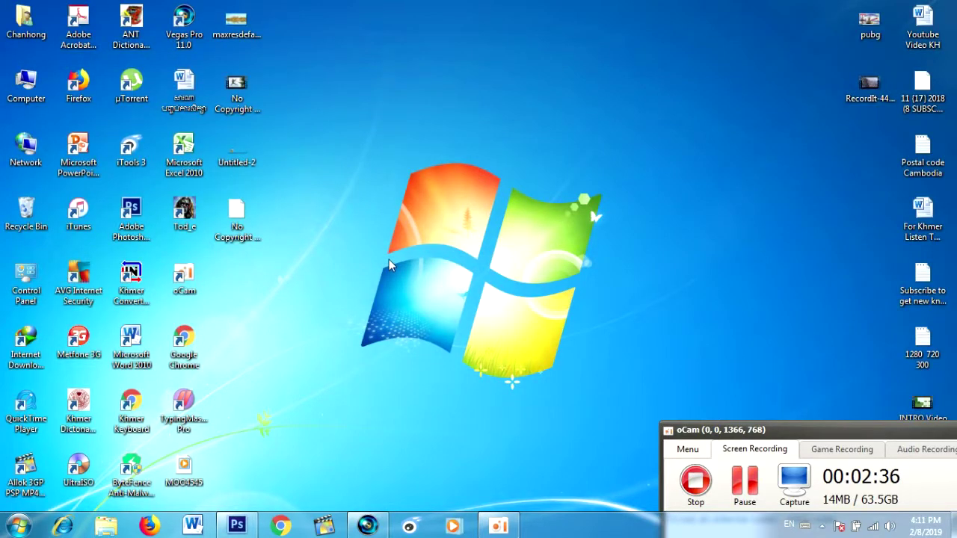
right_click(389, 261)
left_click(460, 303)
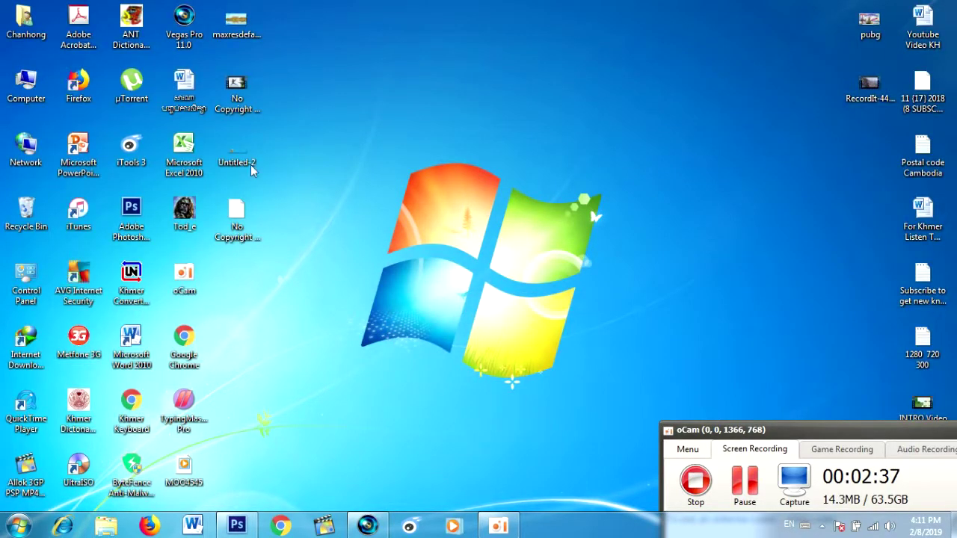
right_click(410, 125)
left_click(469, 168)
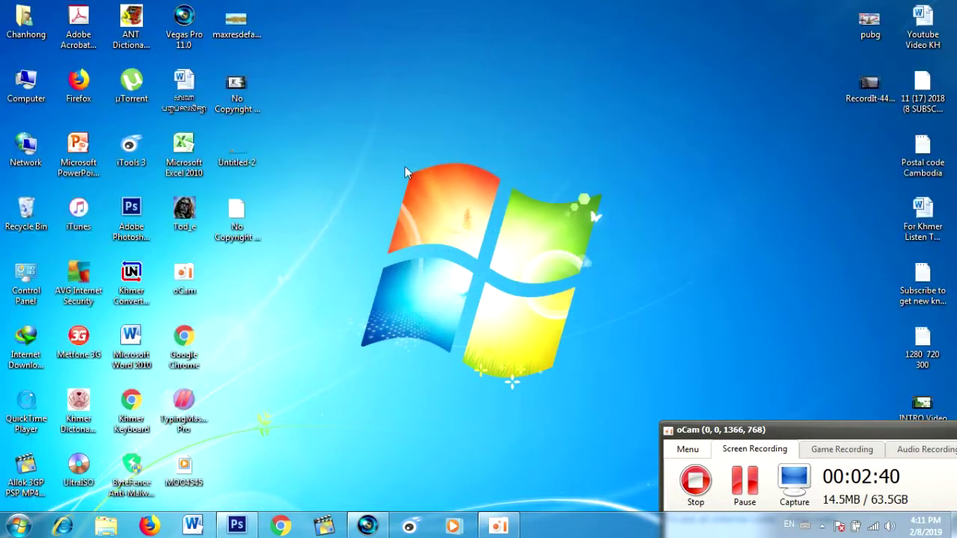
right_click(438, 113)
left_click(522, 150)
left_click_drag(245, 152, 397, 416)
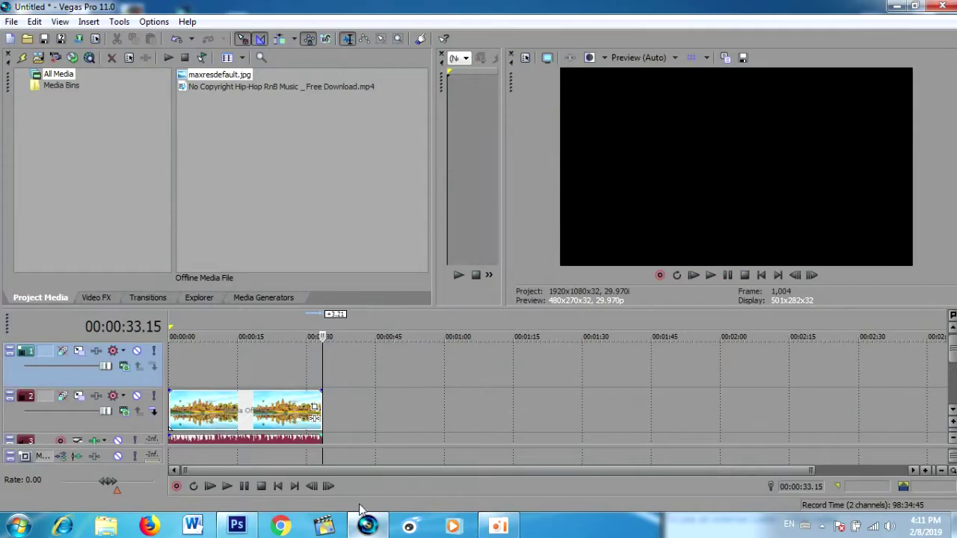
Drop Untitled-2.png at the start of the top track and stretch it to the slideshow's end
mouse_move(396, 416)
left_mouse_down()
mouse_move(301, 362)
mouse_move(262, 357)
left_mouse_up()
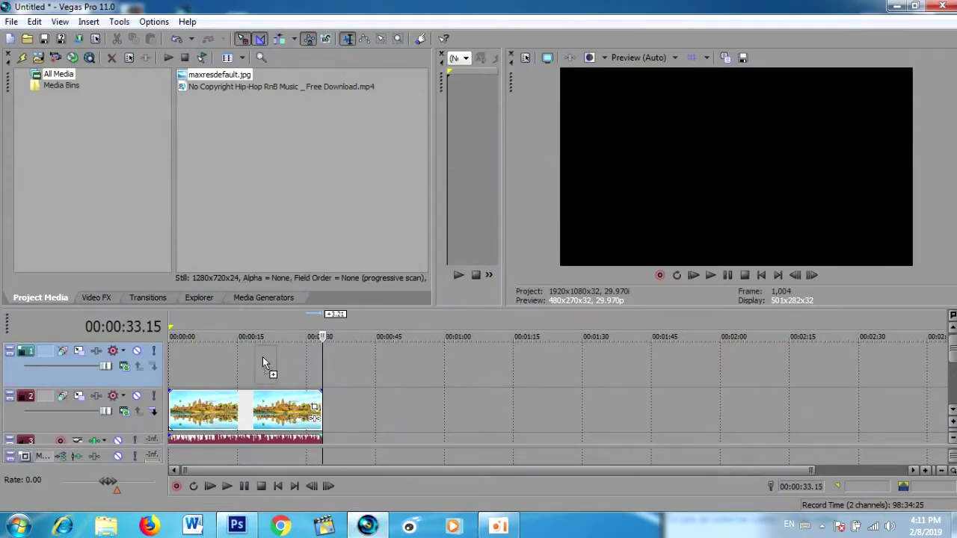
left_click_drag(178, 358, 180, 360)
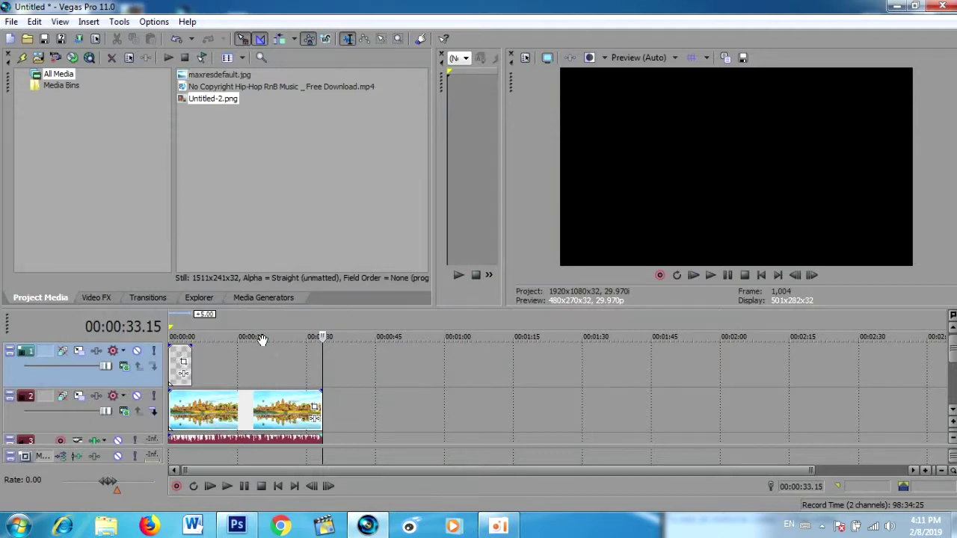
left_click_drag(192, 360, 323, 360)
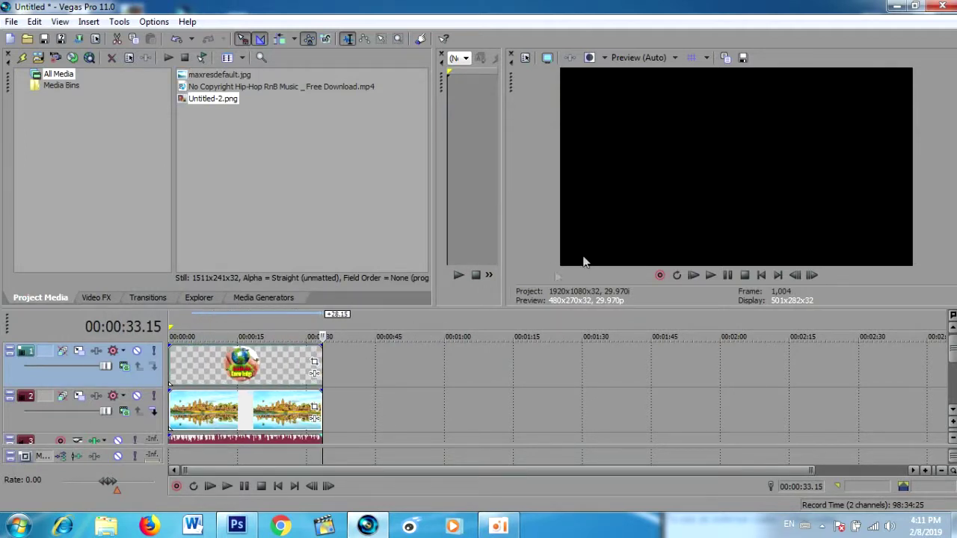
Play the slideshow to preview, then stop and set the playhead near 4 seconds
key("space")
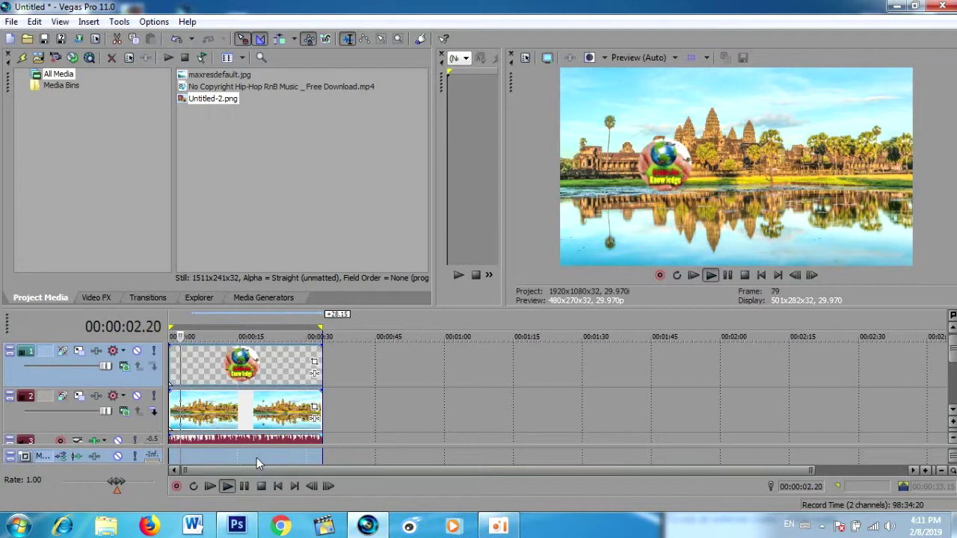
key("space")
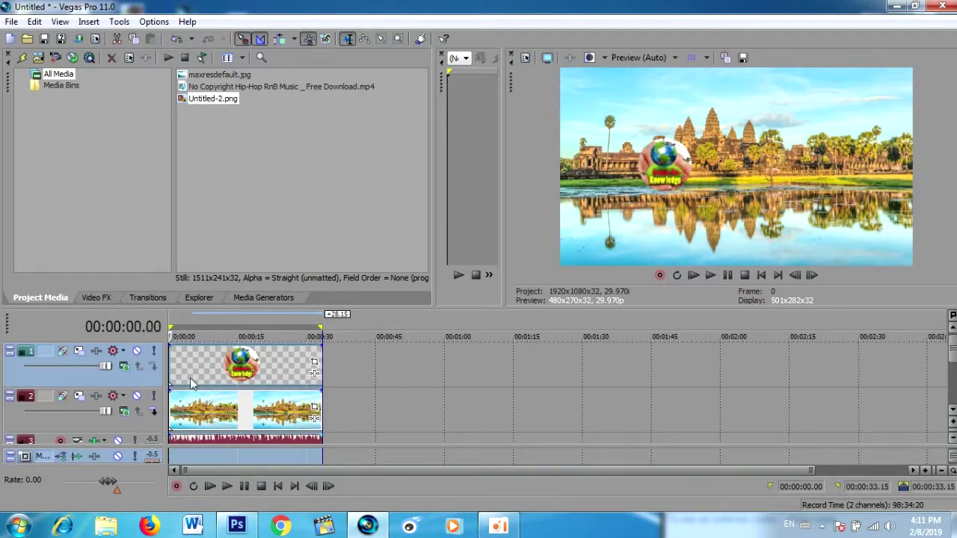
left_click(191, 378)
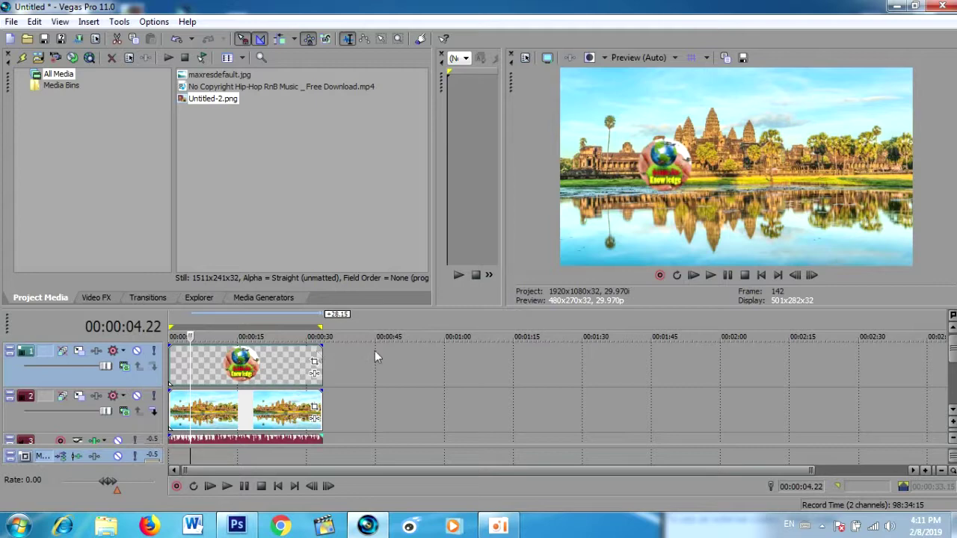
In the logo's Event Pan/Crop, enlarge the frame box to shrink the logo and shift it left
left_click(314, 363)
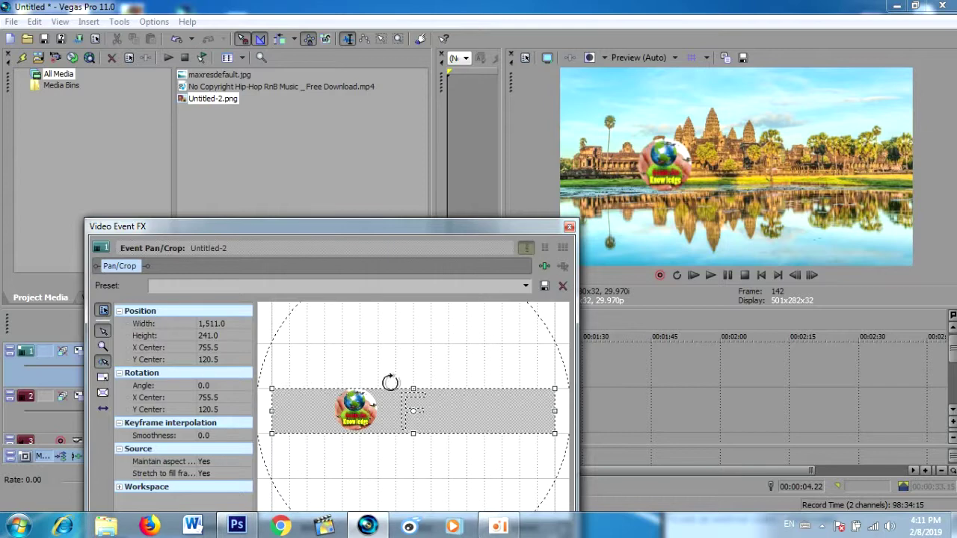
left_click_drag(413, 388, 417, 316)
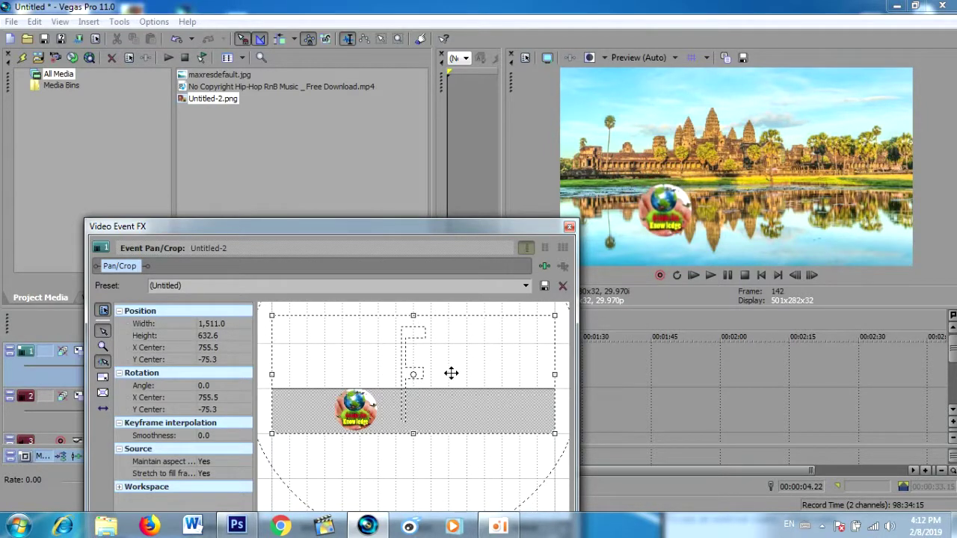
left_click_drag(459, 384, 462, 388)
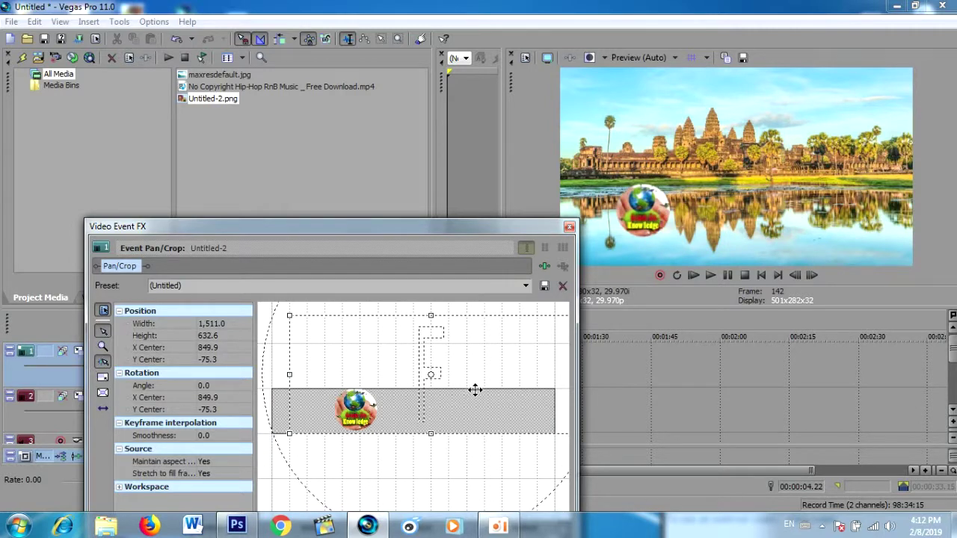
left_click_drag(409, 386, 439, 385)
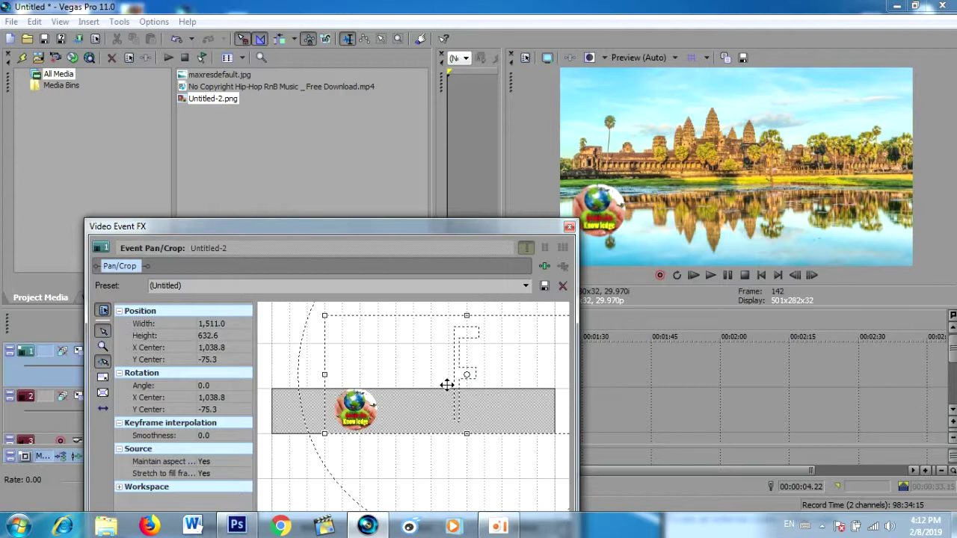
left_click_drag(428, 392, 434, 391)
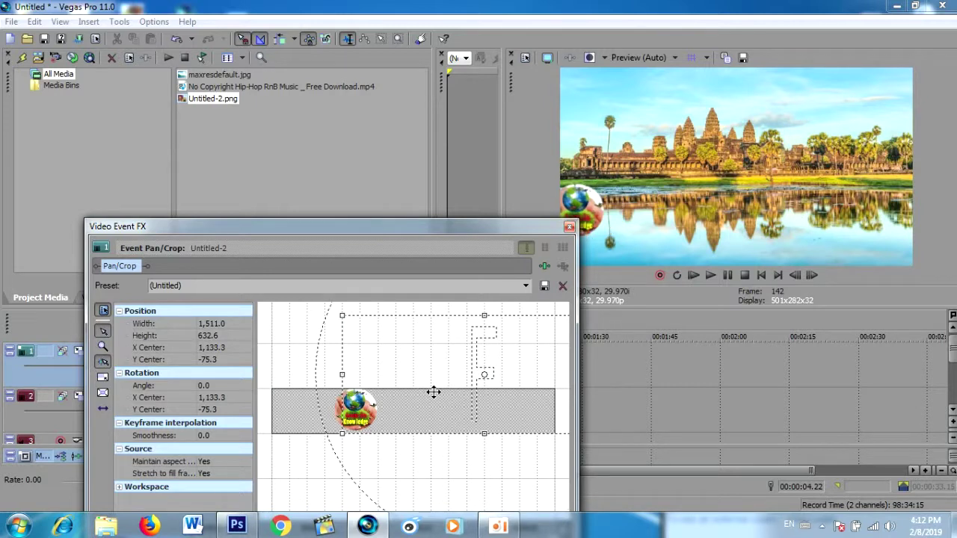
key("ctrl+z")
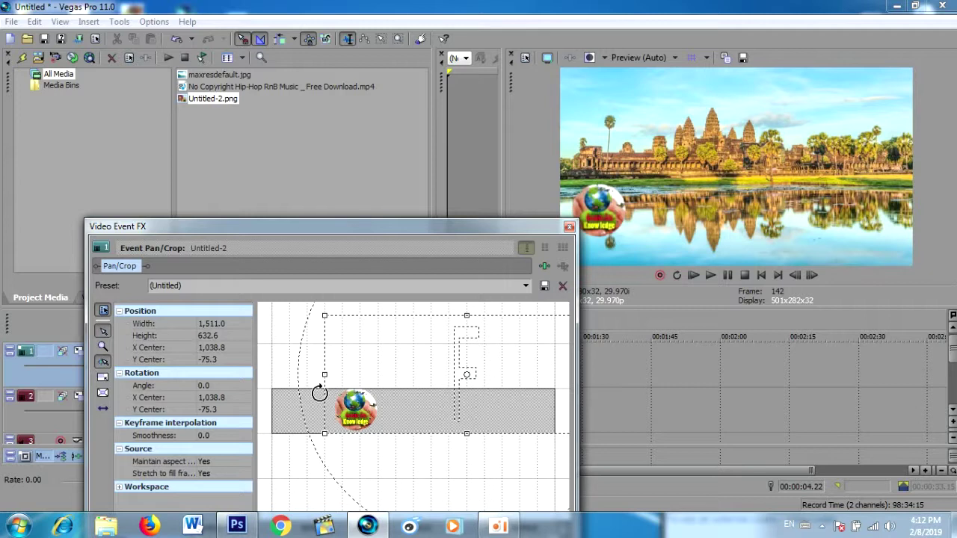
left_click_drag(397, 391, 410, 391)
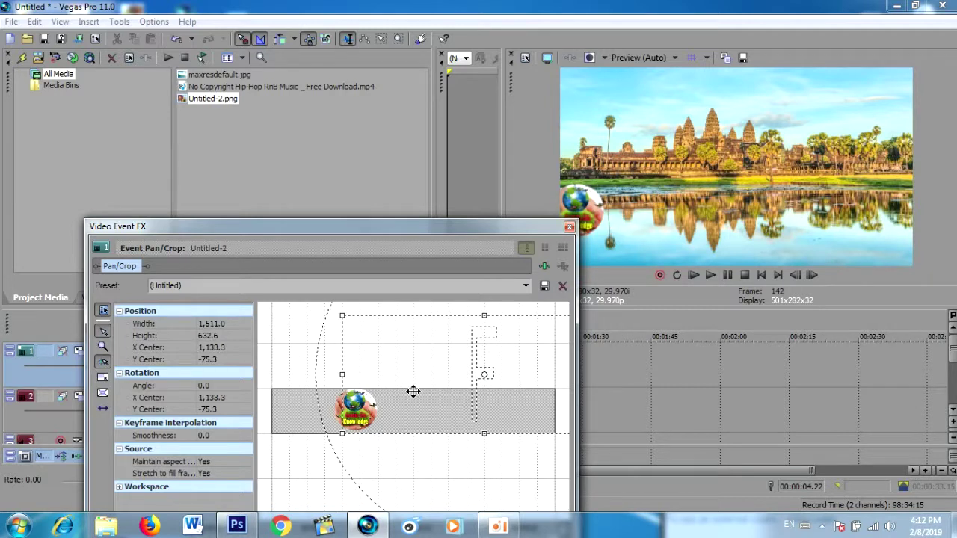
key("ctrl+z")
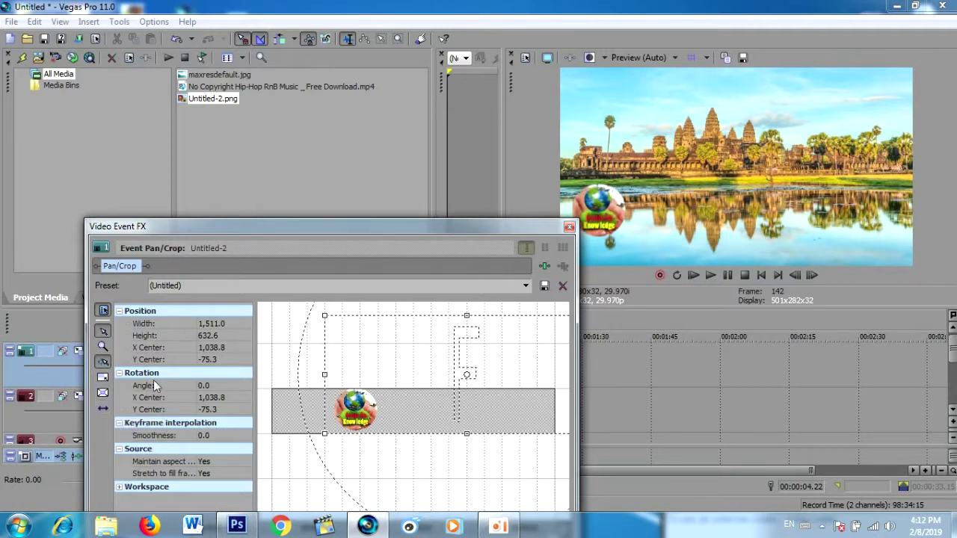
left_click(102, 410)
With vertical-only movement, raise the logo and resize the pan/crop frame box
left_click(103, 410)
left_click(104, 410)
left_click(103, 409)
left_click_drag(435, 352, 442, 435)
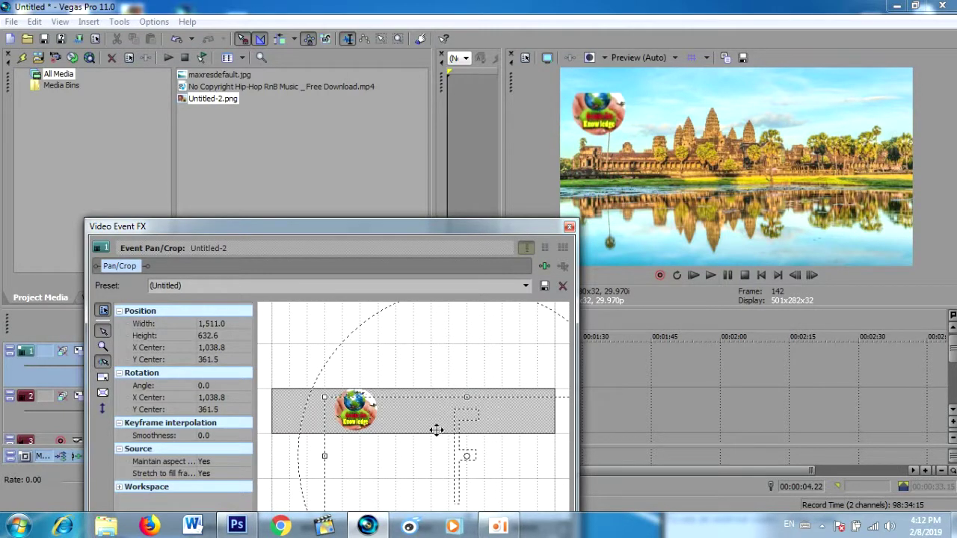
left_click_drag(465, 398, 475, 332)
left_click_drag(433, 377, 447, 428)
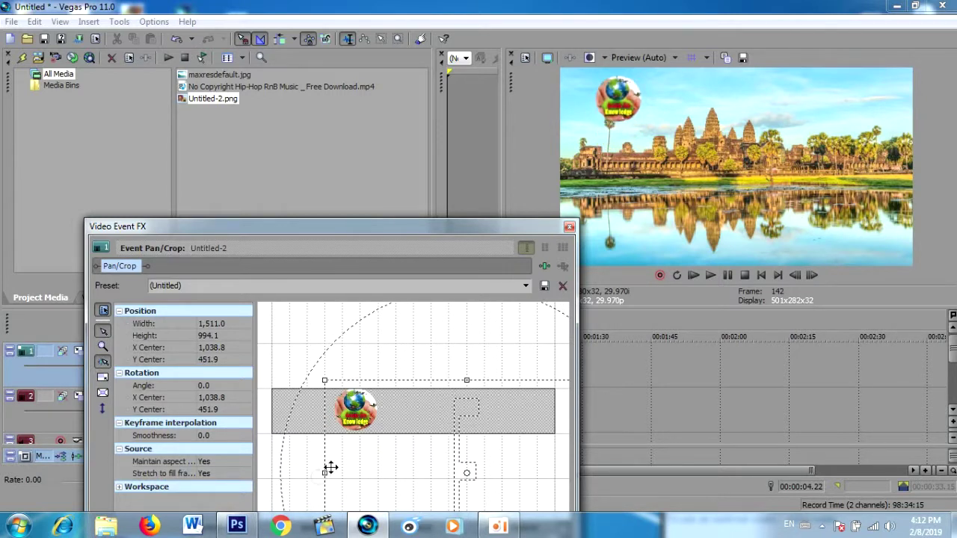
Widen the pan/crop frame to 1,794.3, centre it at 1,227.7 × 466.9, and move the dialog up
left_click(103, 408)
left_click_drag(323, 473, 307, 473)
left_click_drag(413, 419, 437, 416)
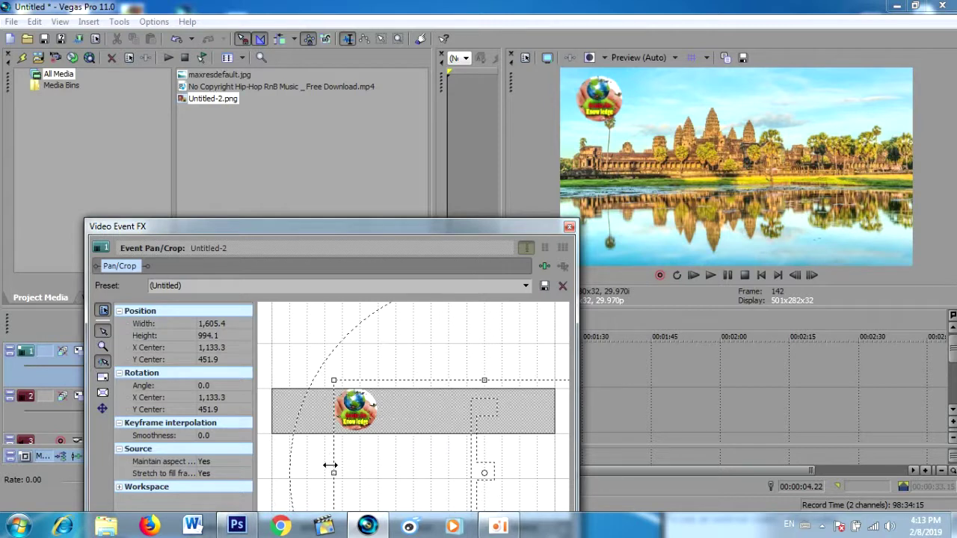
left_click_drag(331, 473, 322, 472)
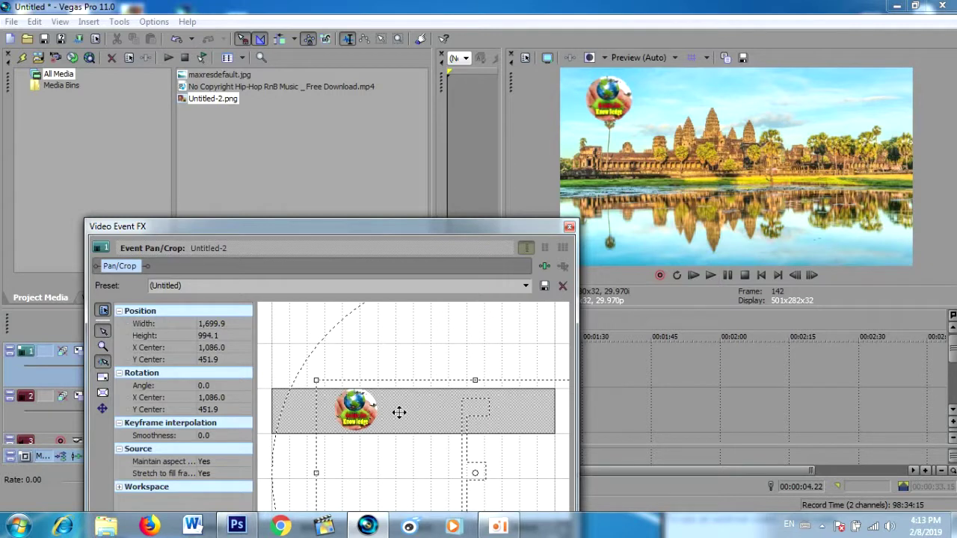
left_click_drag(406, 412, 419, 408)
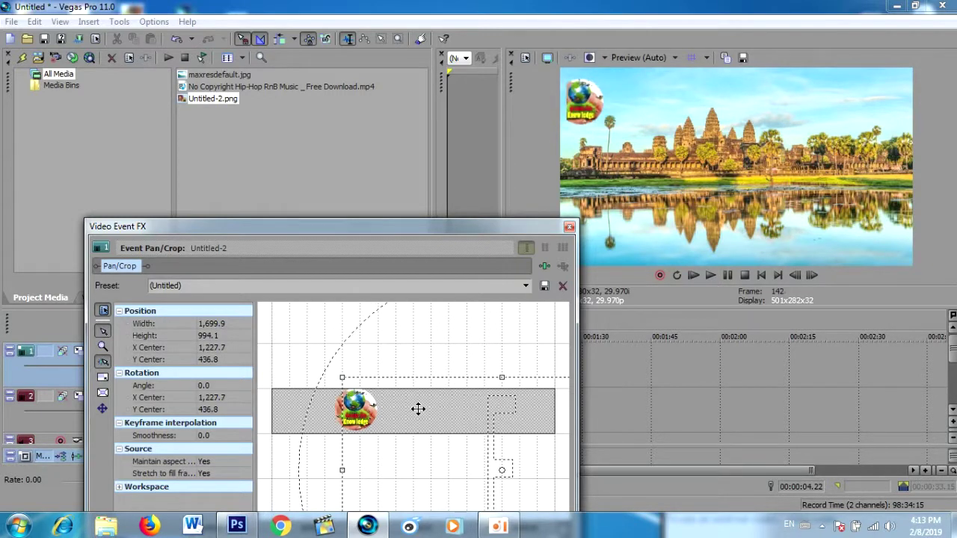
left_click_drag(336, 471, 325, 471)
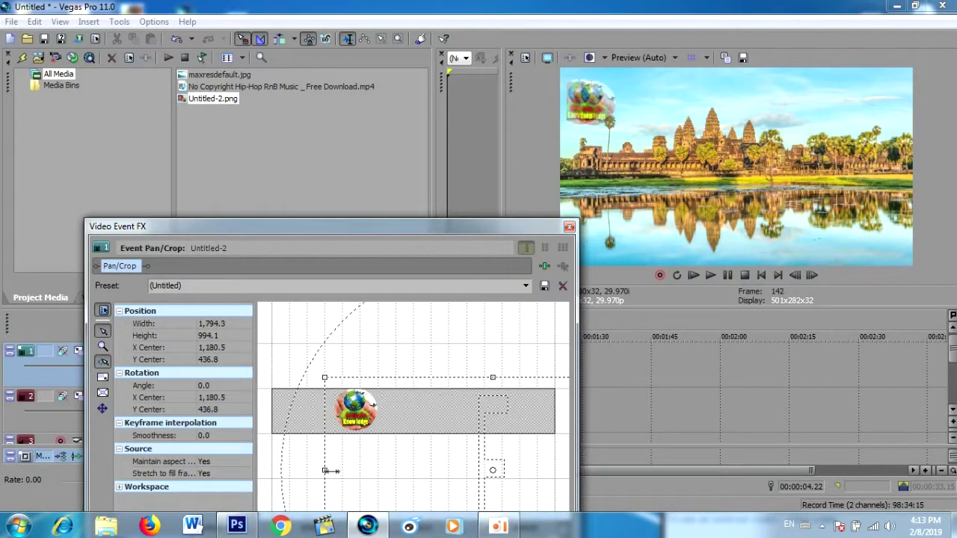
left_click_drag(408, 412, 409, 420)
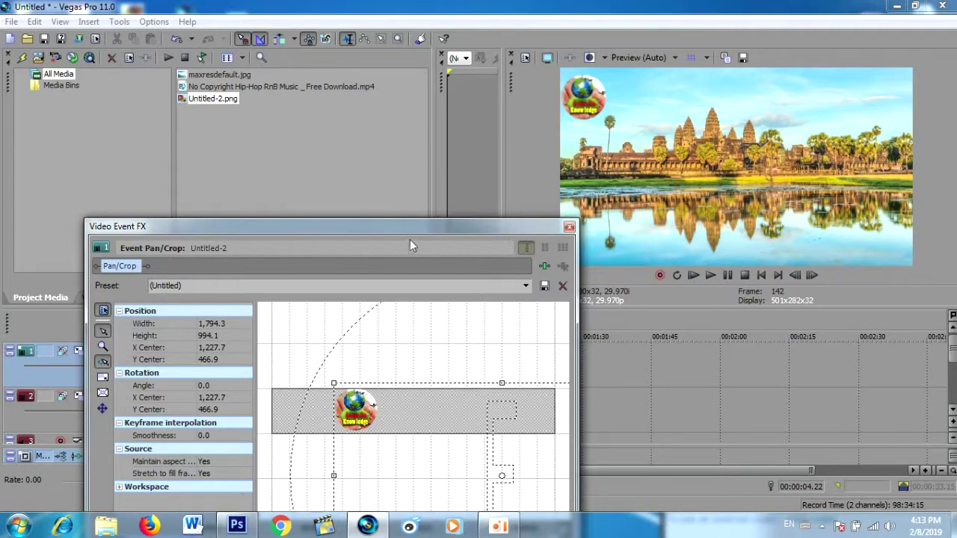
mouse_move(387, 227)
left_mouse_down()
mouse_move(471, 155)
mouse_move(476, 196)
left_mouse_up()
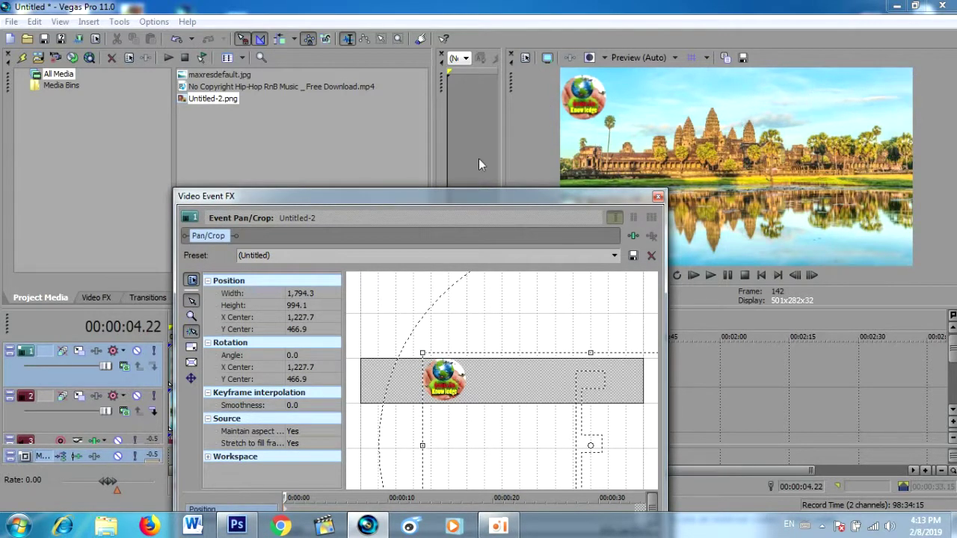
left_click_drag(444, 199, 467, 137)
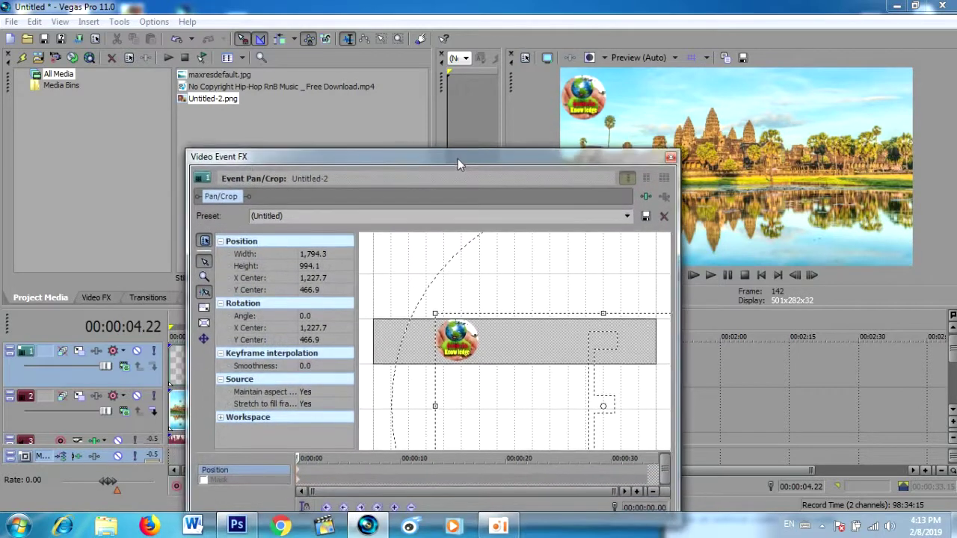
At 00:00:04.22, slide the logo horizontally into the top-right corner, then close the Pan/Crop window
left_click(314, 486)
left_click(214, 318)
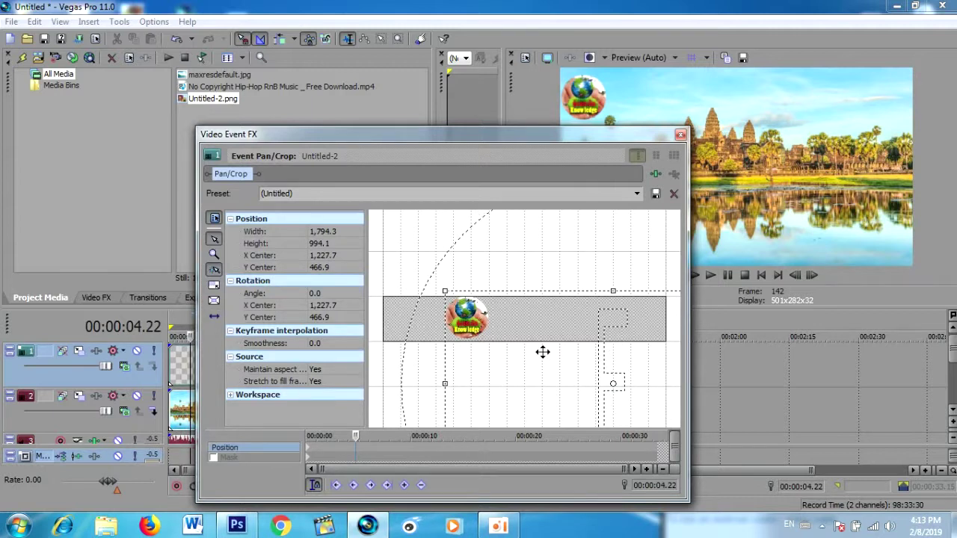
left_click_drag(574, 347, 421, 359)
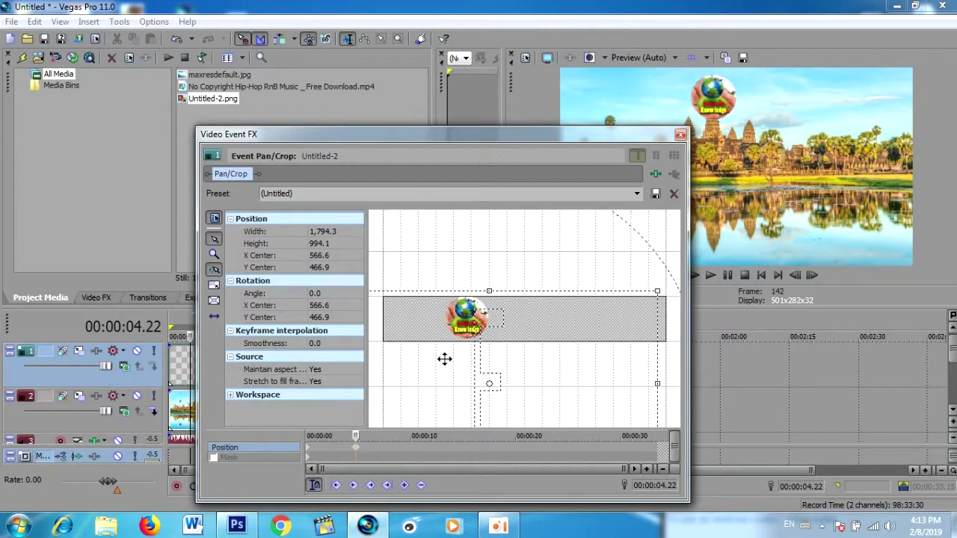
left_click_drag(413, 356, 296, 348)
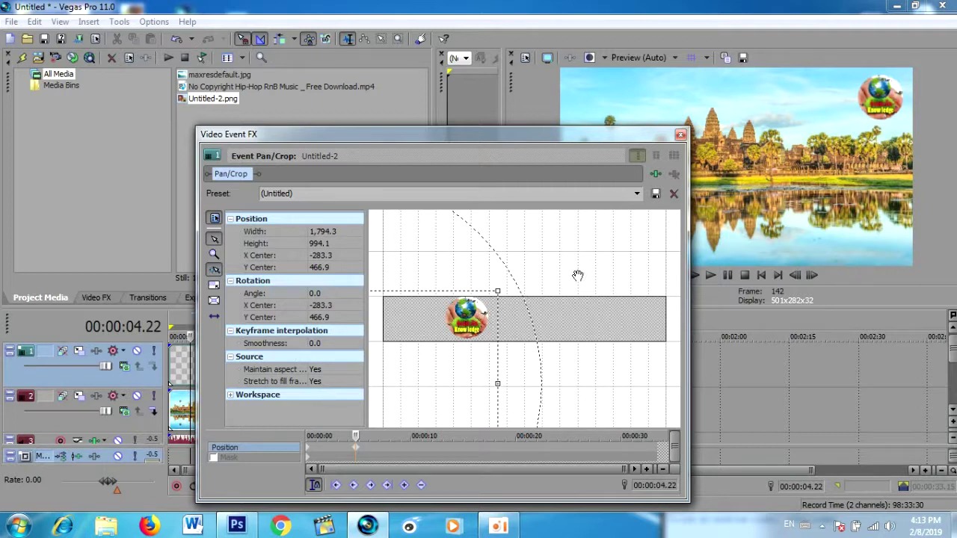
left_click(681, 135)
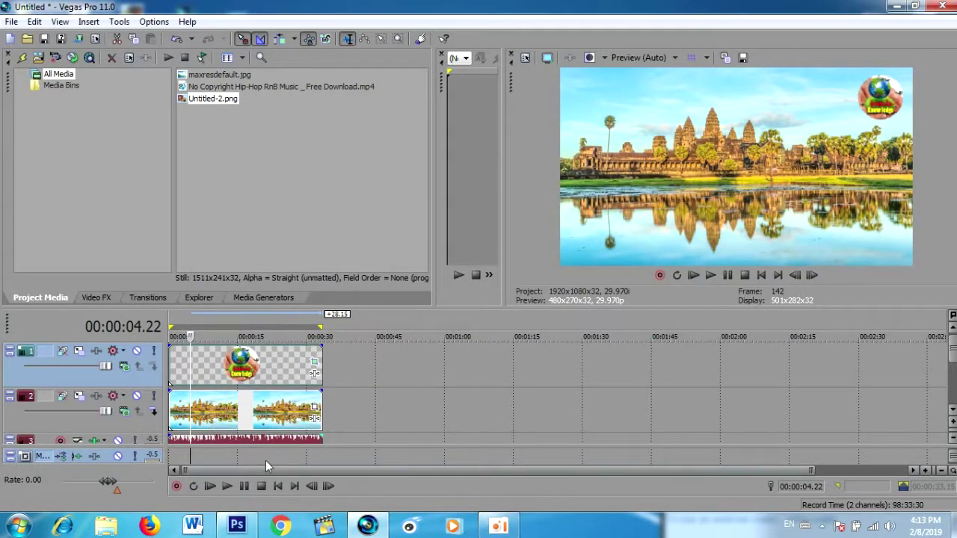
Play the slideshow from the start, then select the whole 0–33.15 second range
key("ctrl+Home")
key("space")
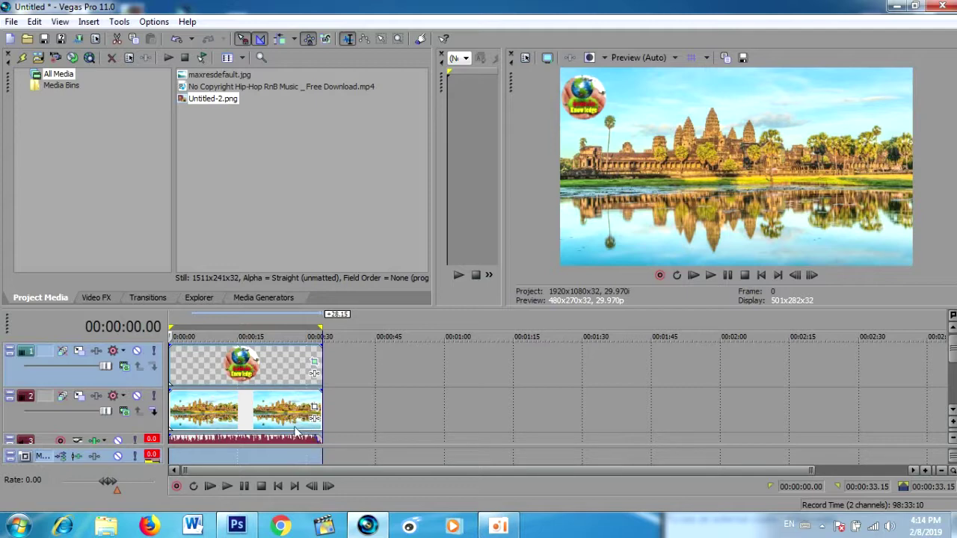
left_click(248, 452)
double_click(248, 451)
Open the File > Render As dialog
left_click(11, 21)
left_click(35, 122)
key("alt+f")
key("r")
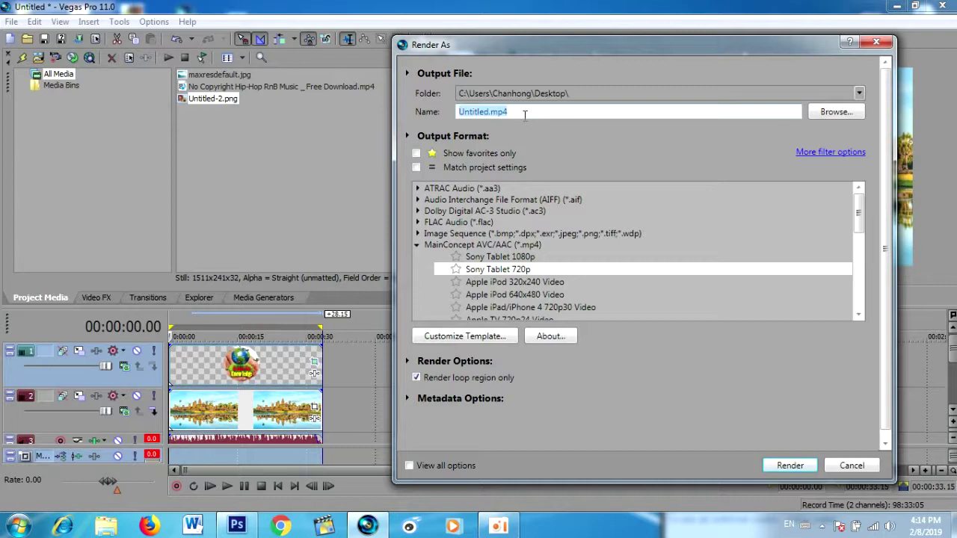
Name the output 'Logo Video' and render it as a Sony Tablet 720p MP4
type("Logo")
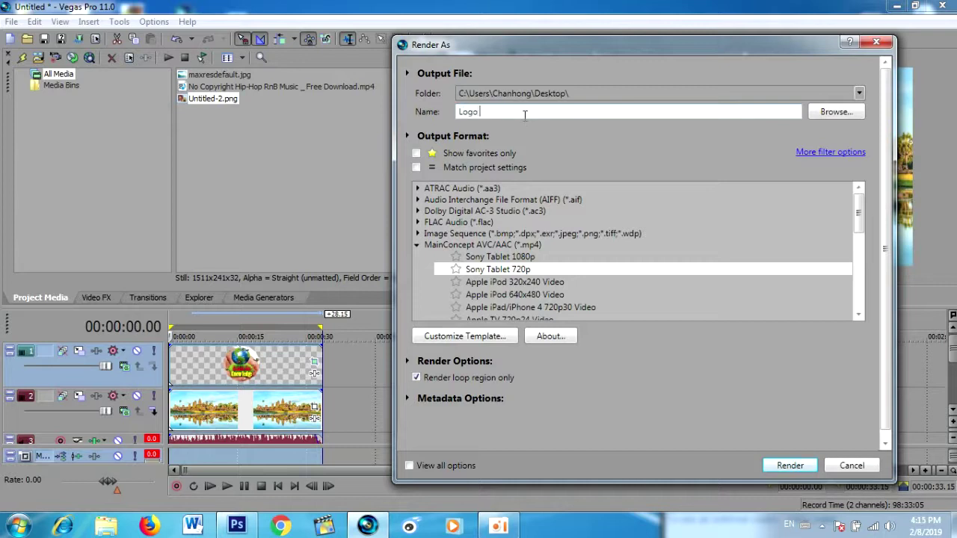
type(" Video")
left_click(780, 465)
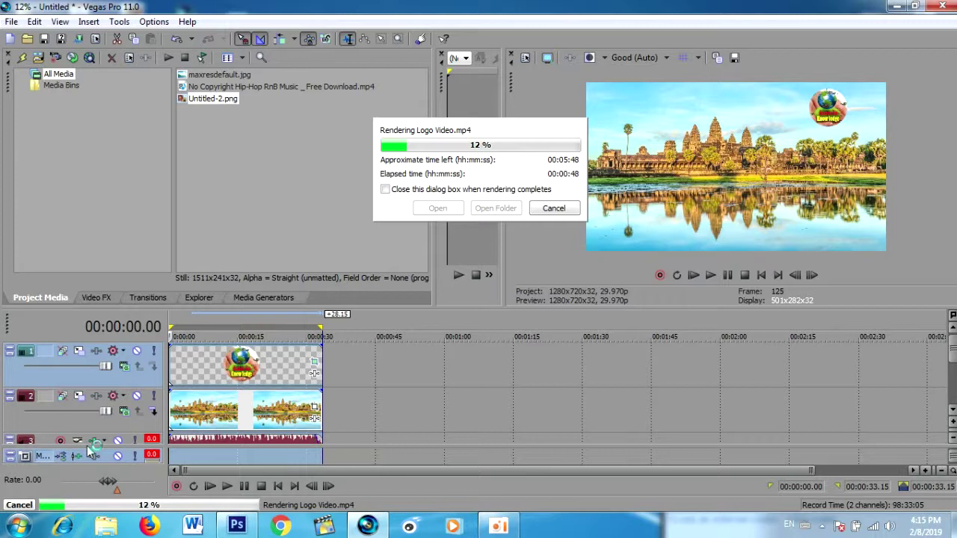
Let Logo Video.mp4 finish rendering to 100% (7:50), then close the Rendering complete dialog
left_click(503, 528)
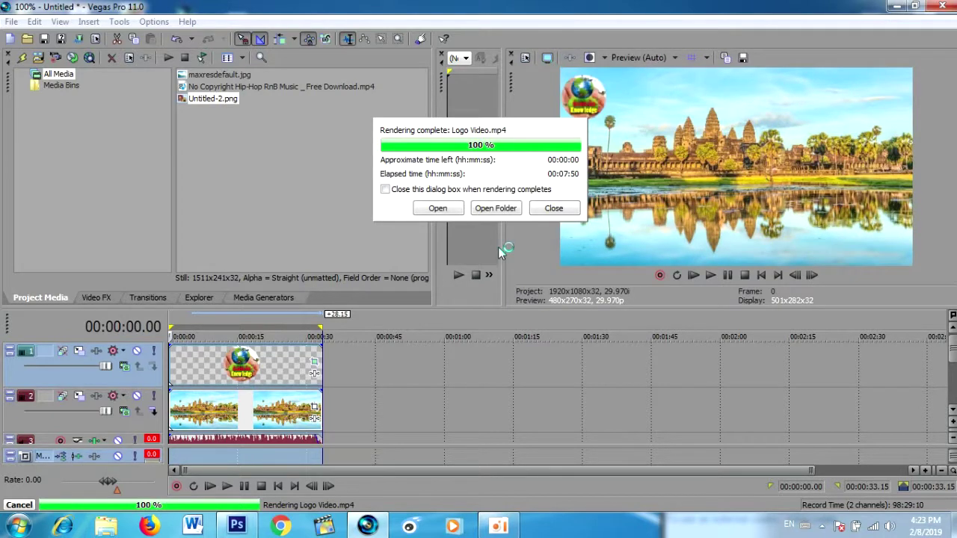
left_click(553, 209)
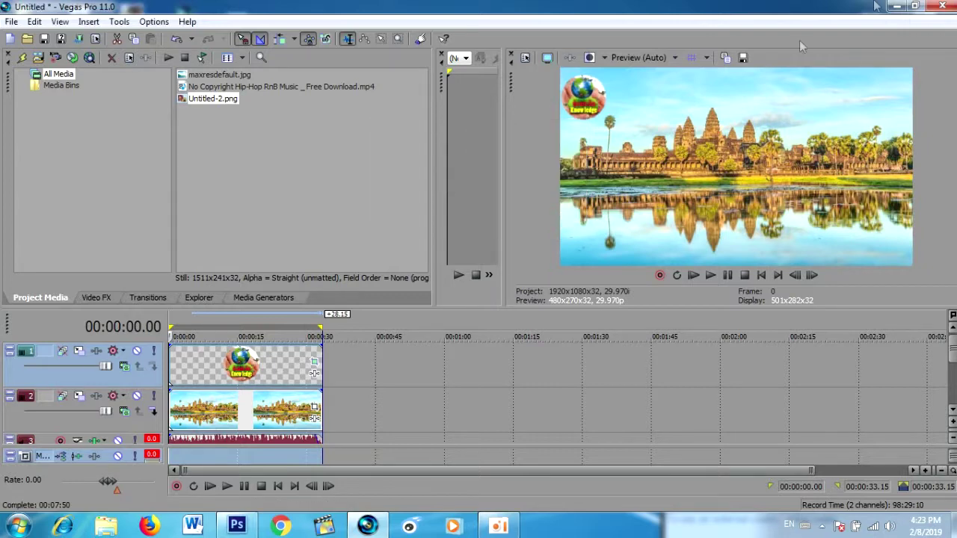
Minimize Vegas Pro and refresh the Windows desktop
left_click(895, 6)
right_click(543, 194)
left_click(617, 237)
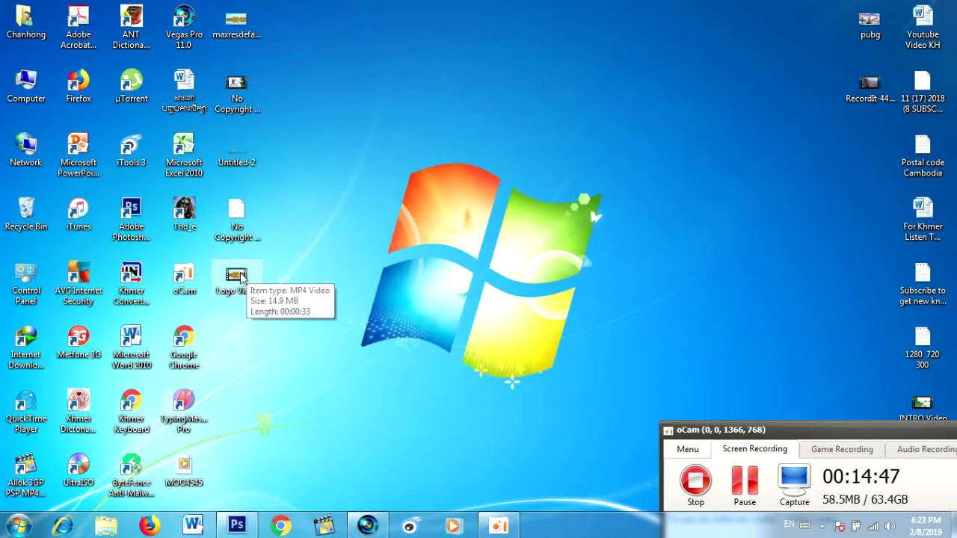
Open Logo Video from the desktop in Windows Media Player and play it full screen
left_click(240, 278)
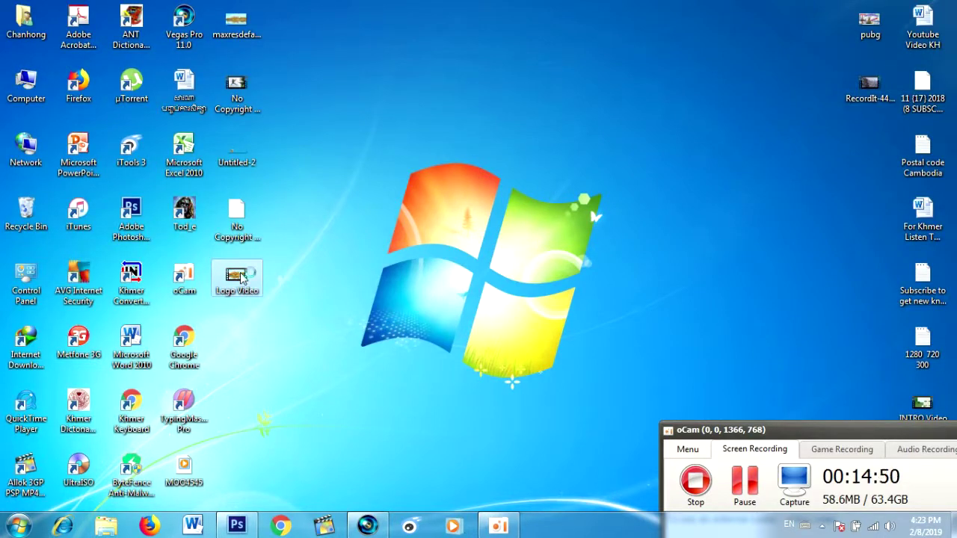
double_click(241, 276)
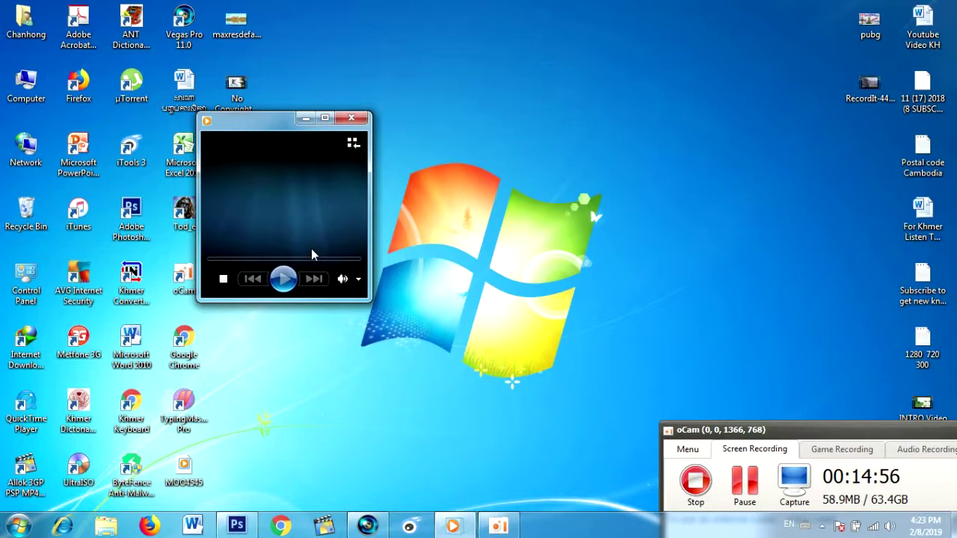
double_click(311, 248)
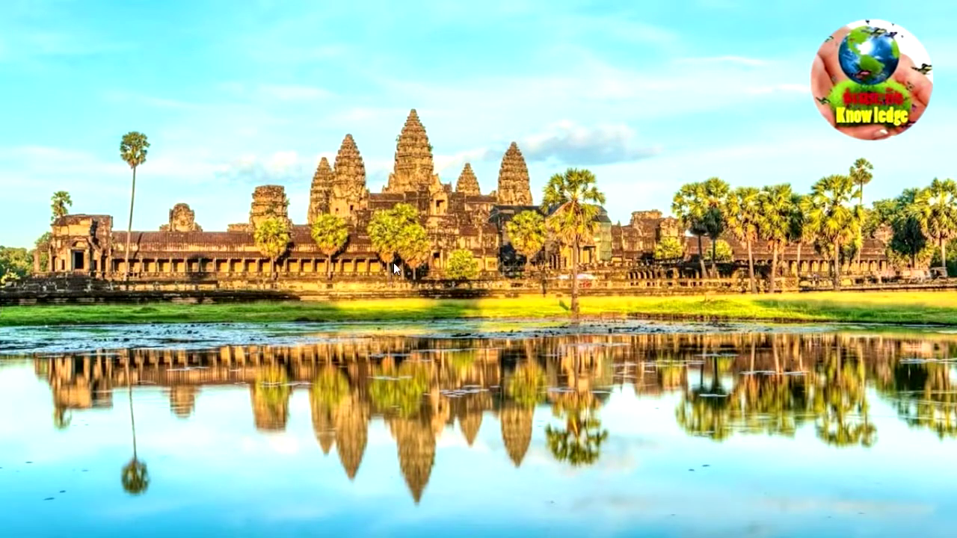
Pause at 00:11, replay Logo Video from the start, pause at 00:06, exit full screen and minimize
mouse_move(359, 291)
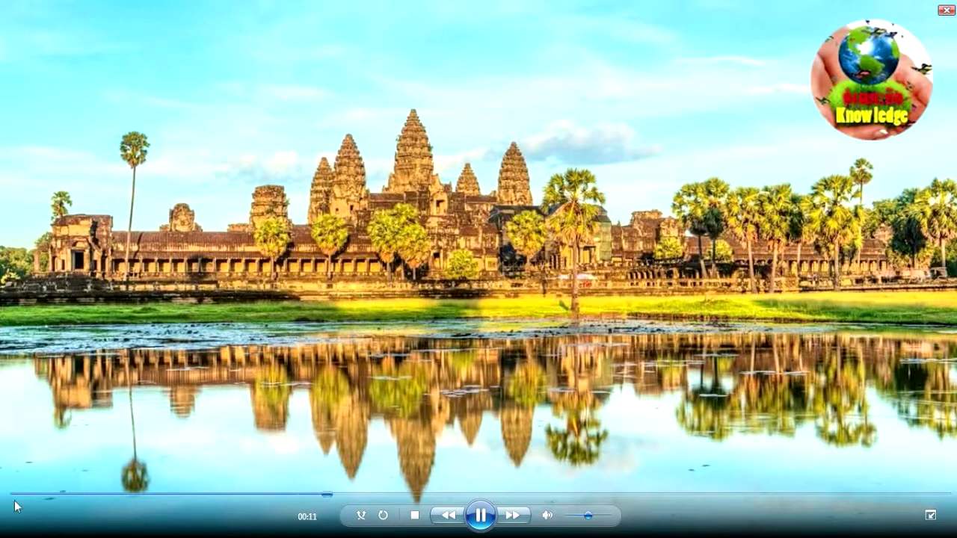
key("space")
left_click_drag(335, 500, 7, 493)
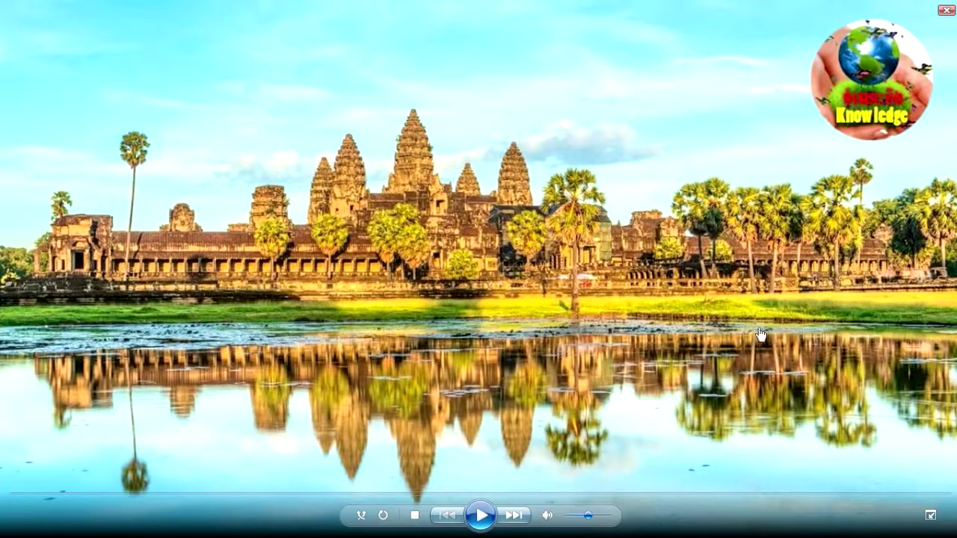
left_click(482, 515)
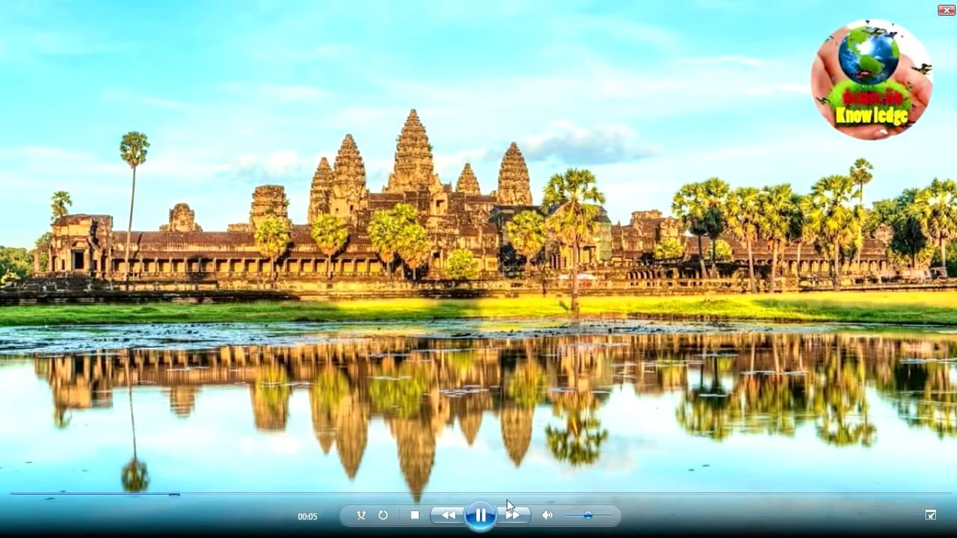
left_click(488, 513)
double_click(513, 352)
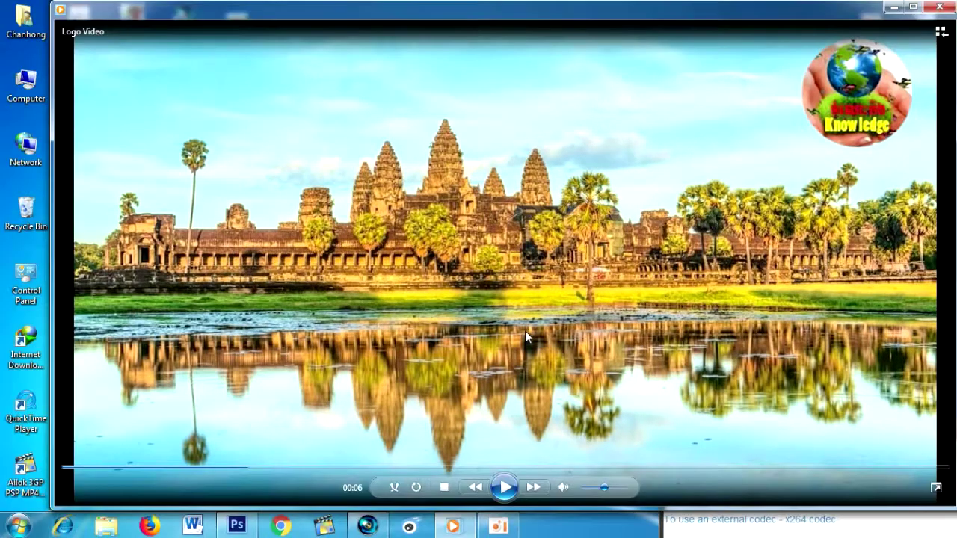
left_click(895, 7)
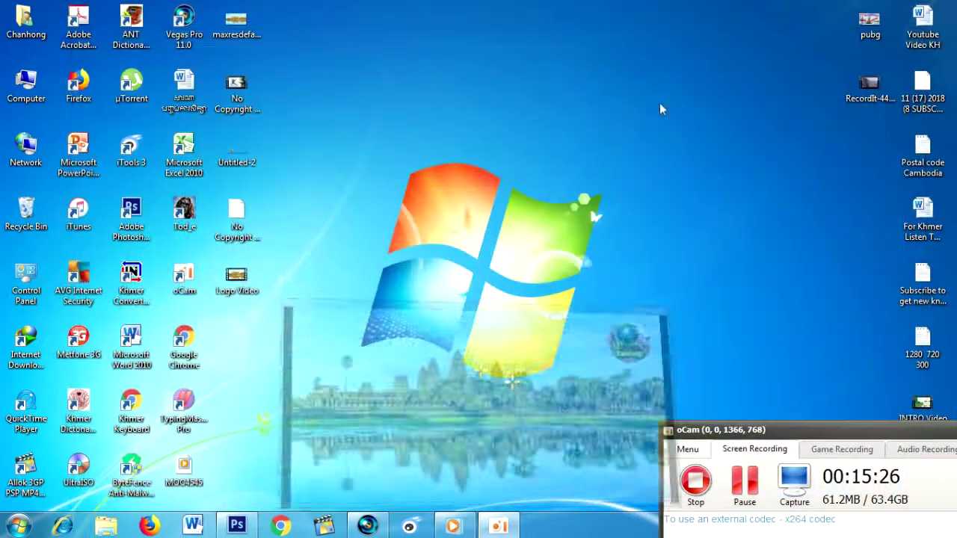
right_click(512, 125)
left_click(597, 166)
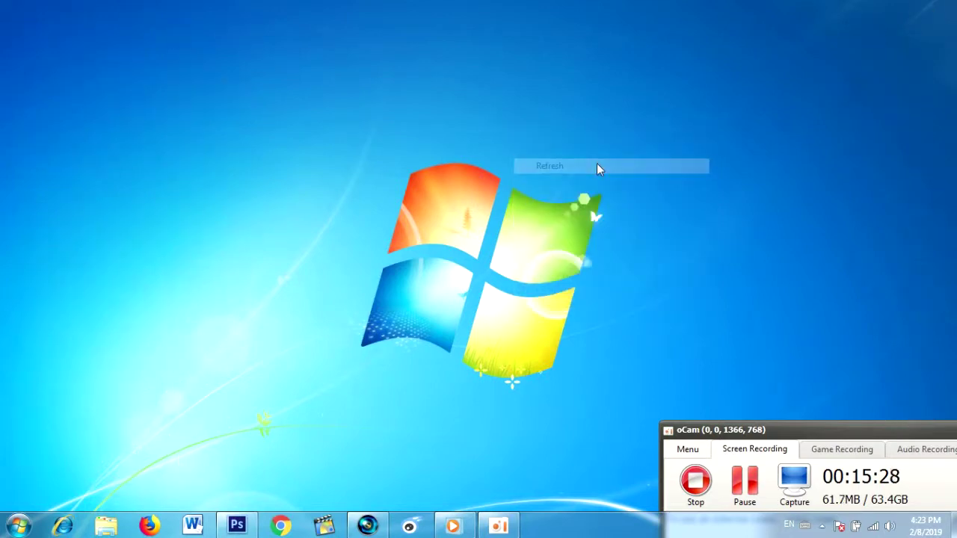
right_click(641, 155)
left_click(683, 195)
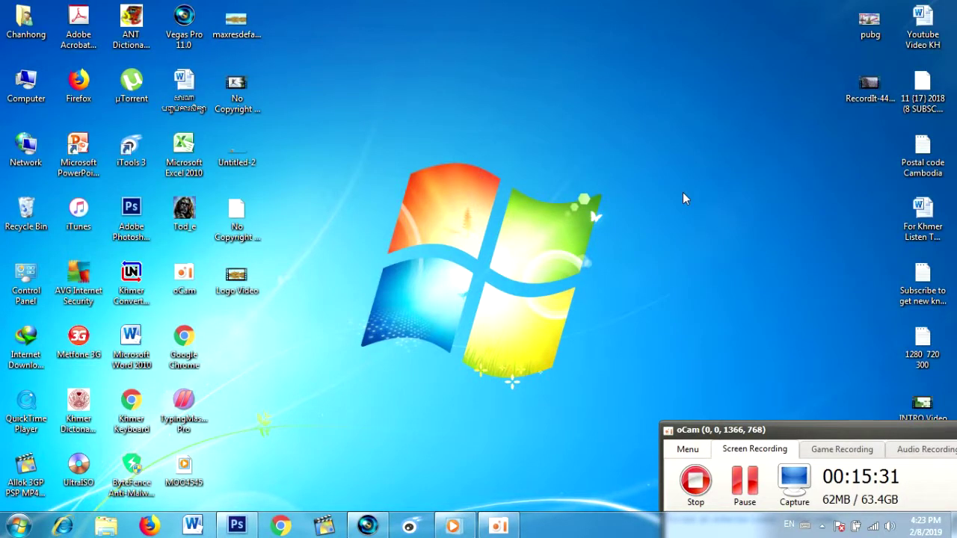
right_click(555, 135)
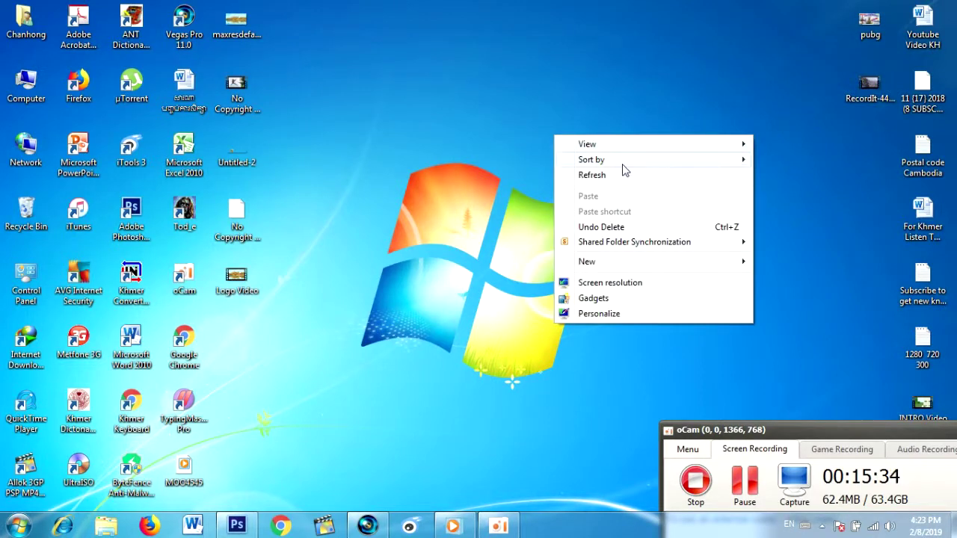
left_click(625, 174)
right_click(625, 170)
left_click(696, 216)
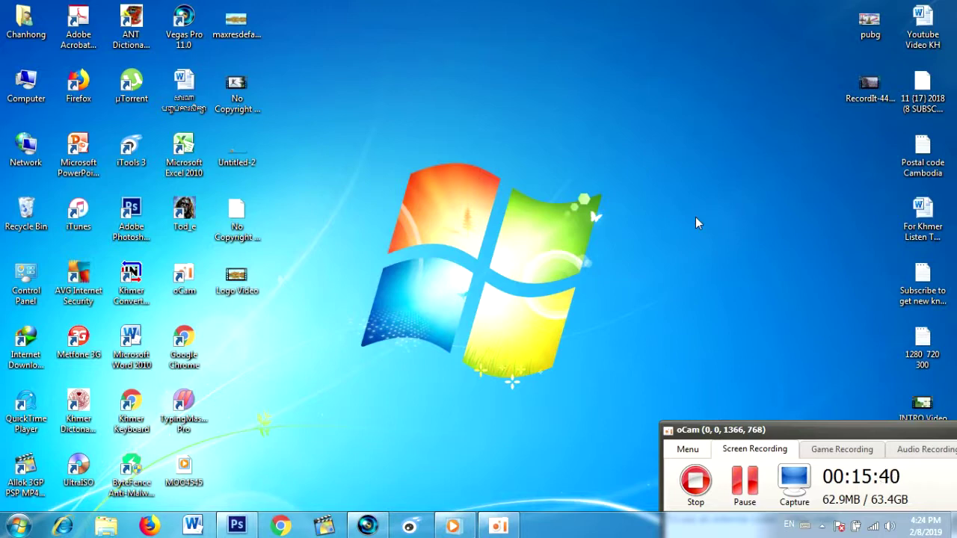
right_click(695, 218)
left_click(747, 256)
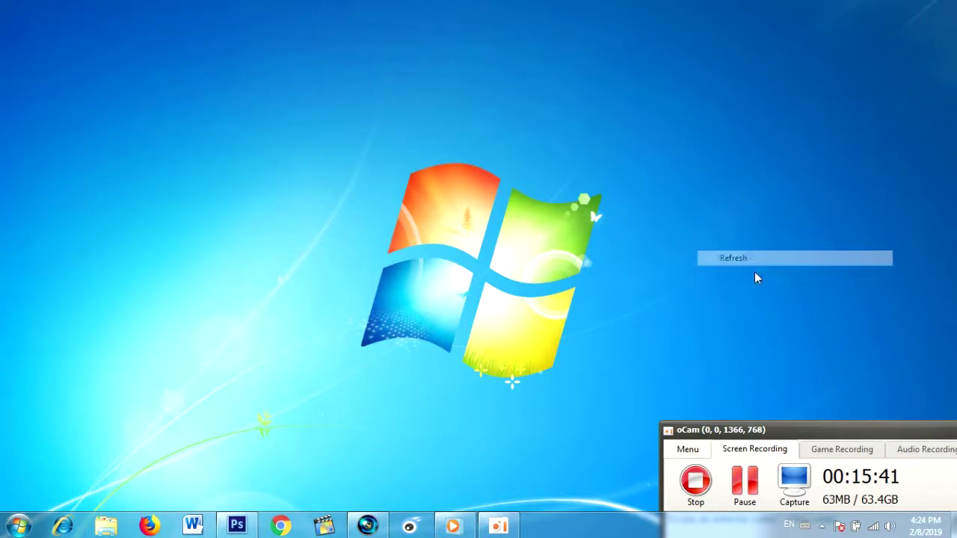